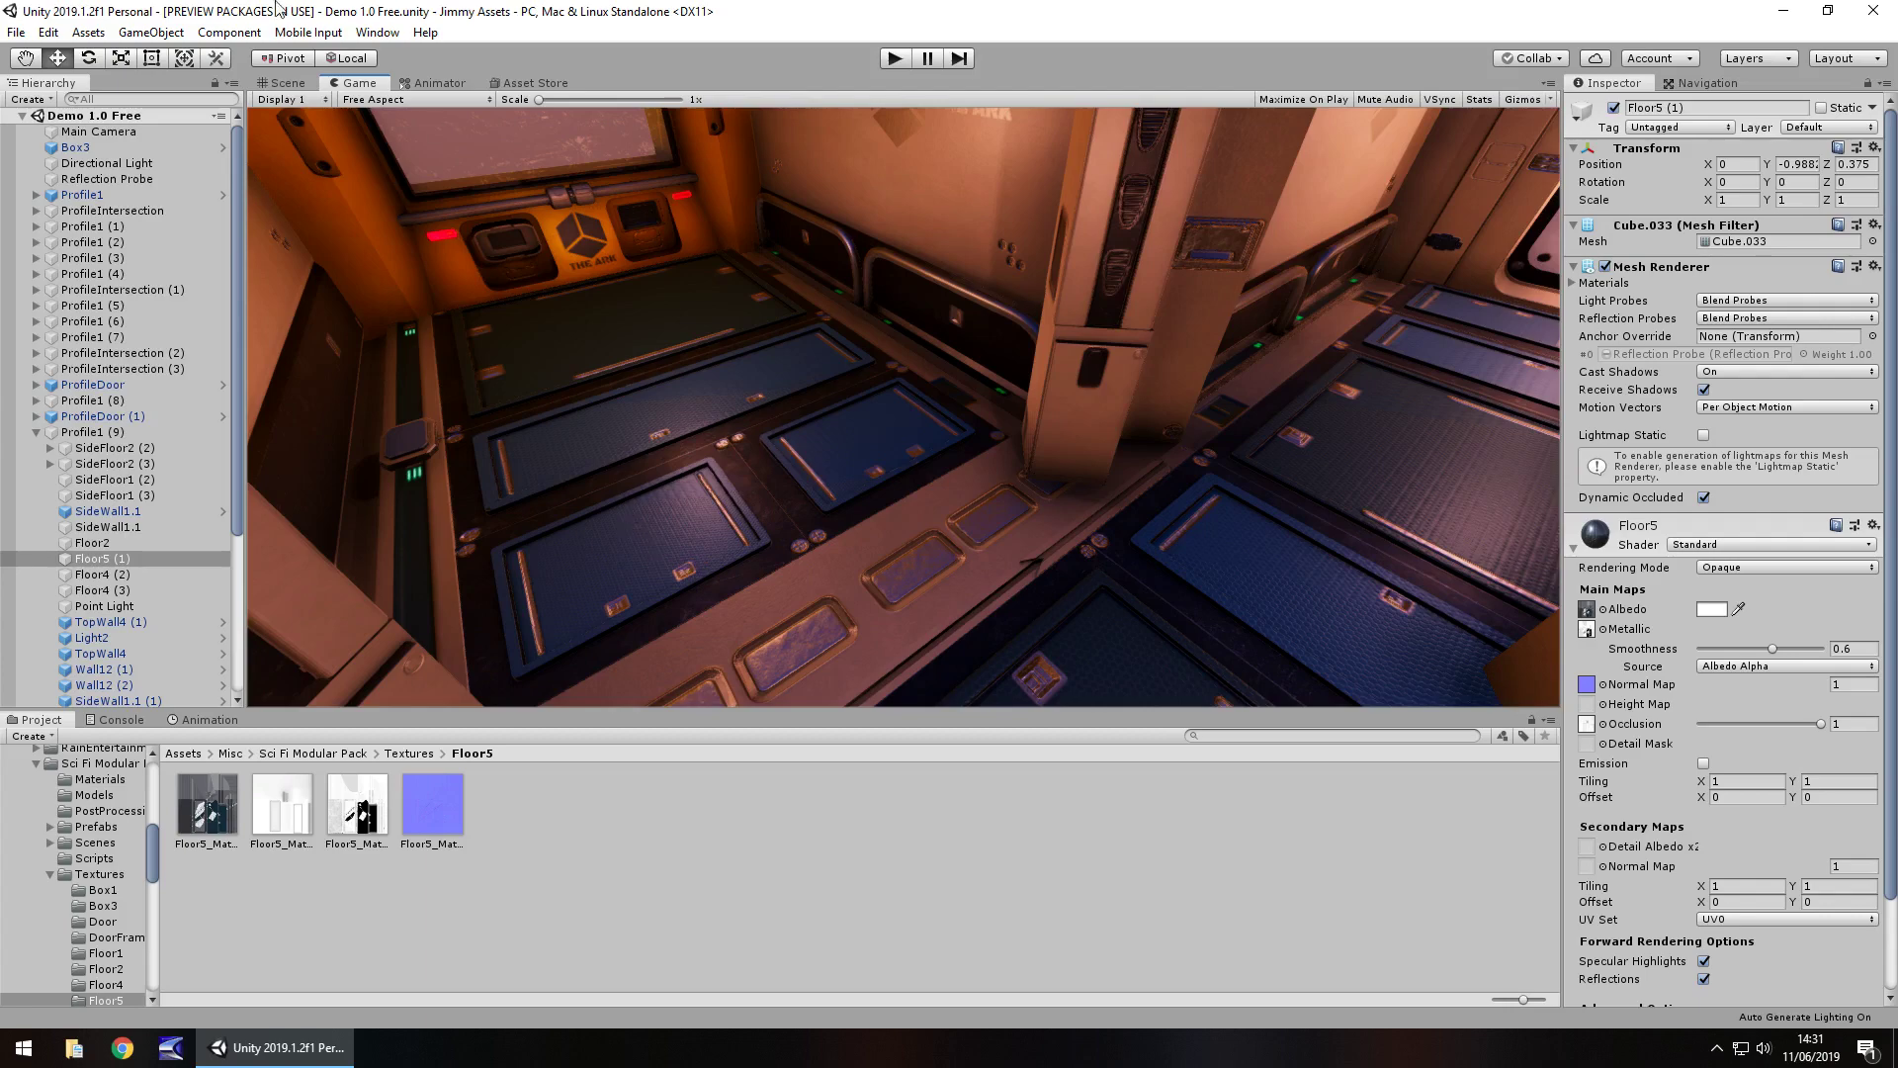
# In the Scene view, select the Floor5 (1) floor panel to show its Floor5 material.
pyautogui.click(287, 83)
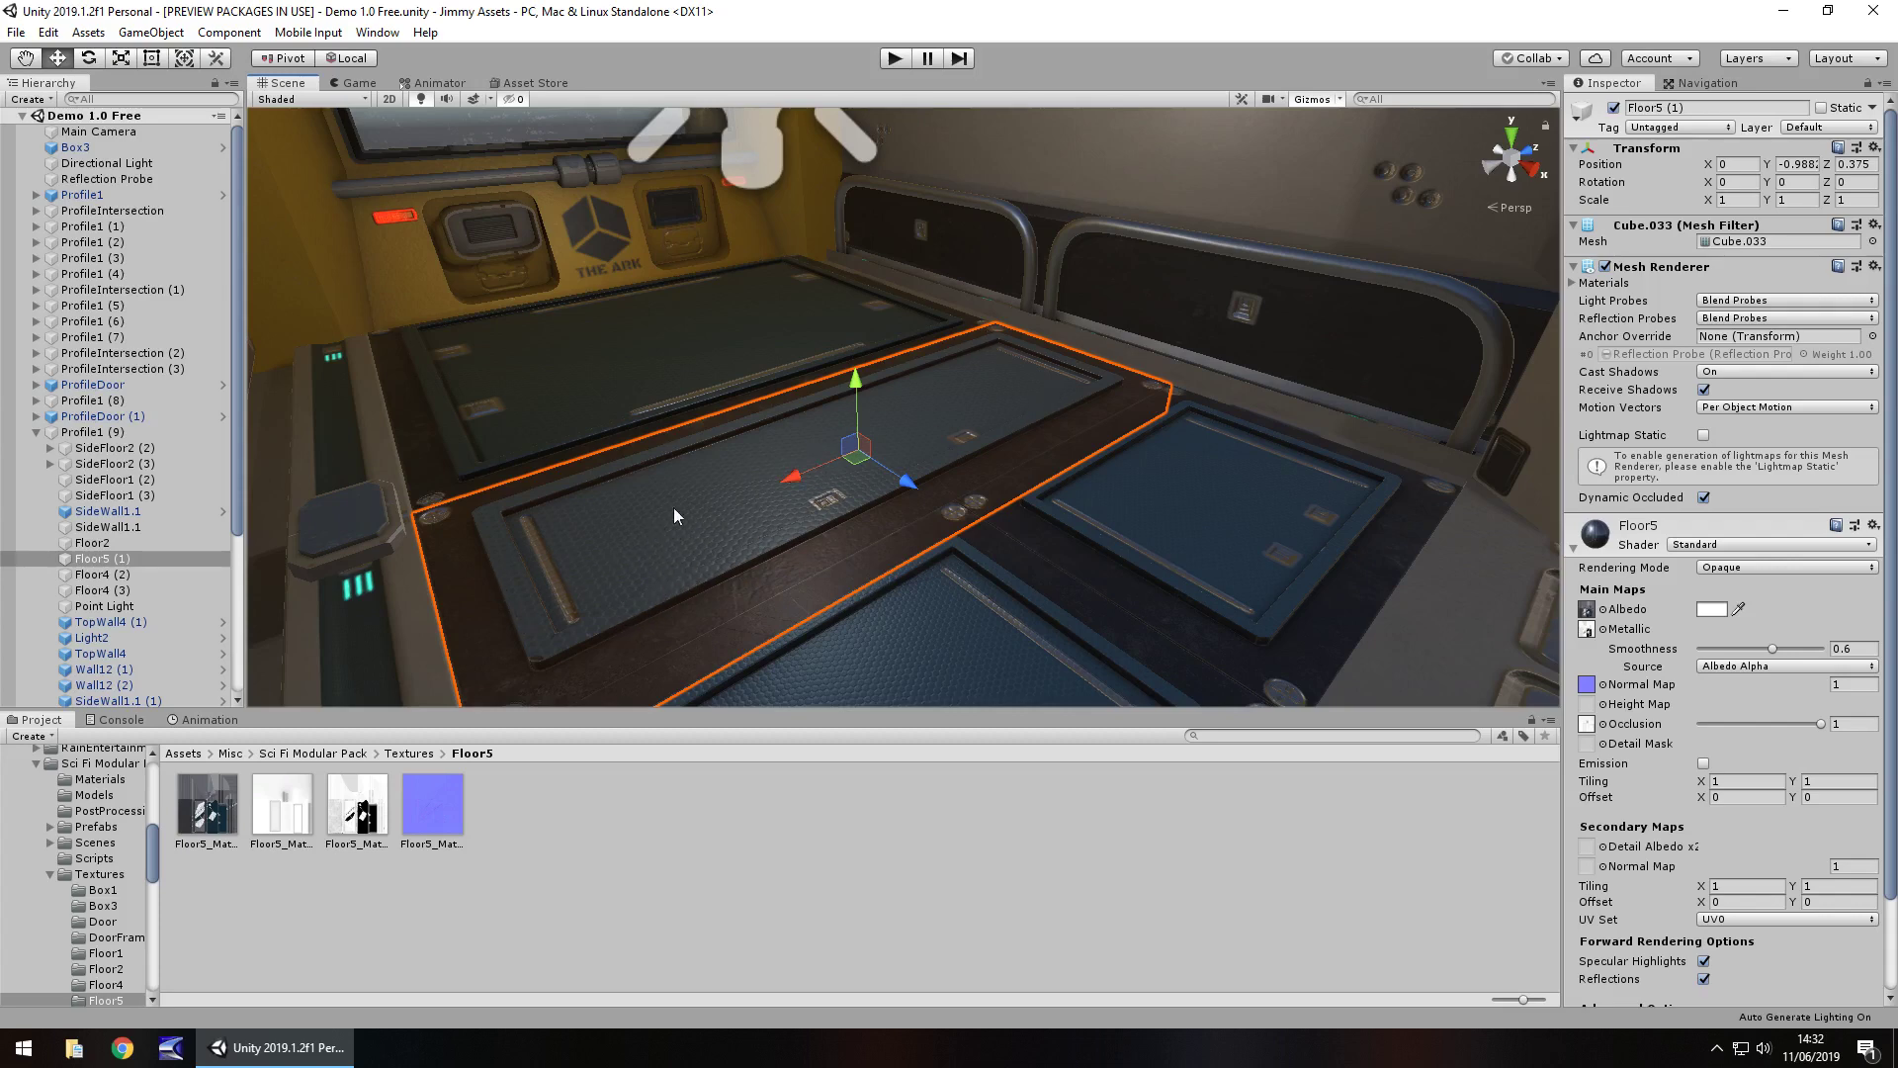
pyautogui.click(702, 496)
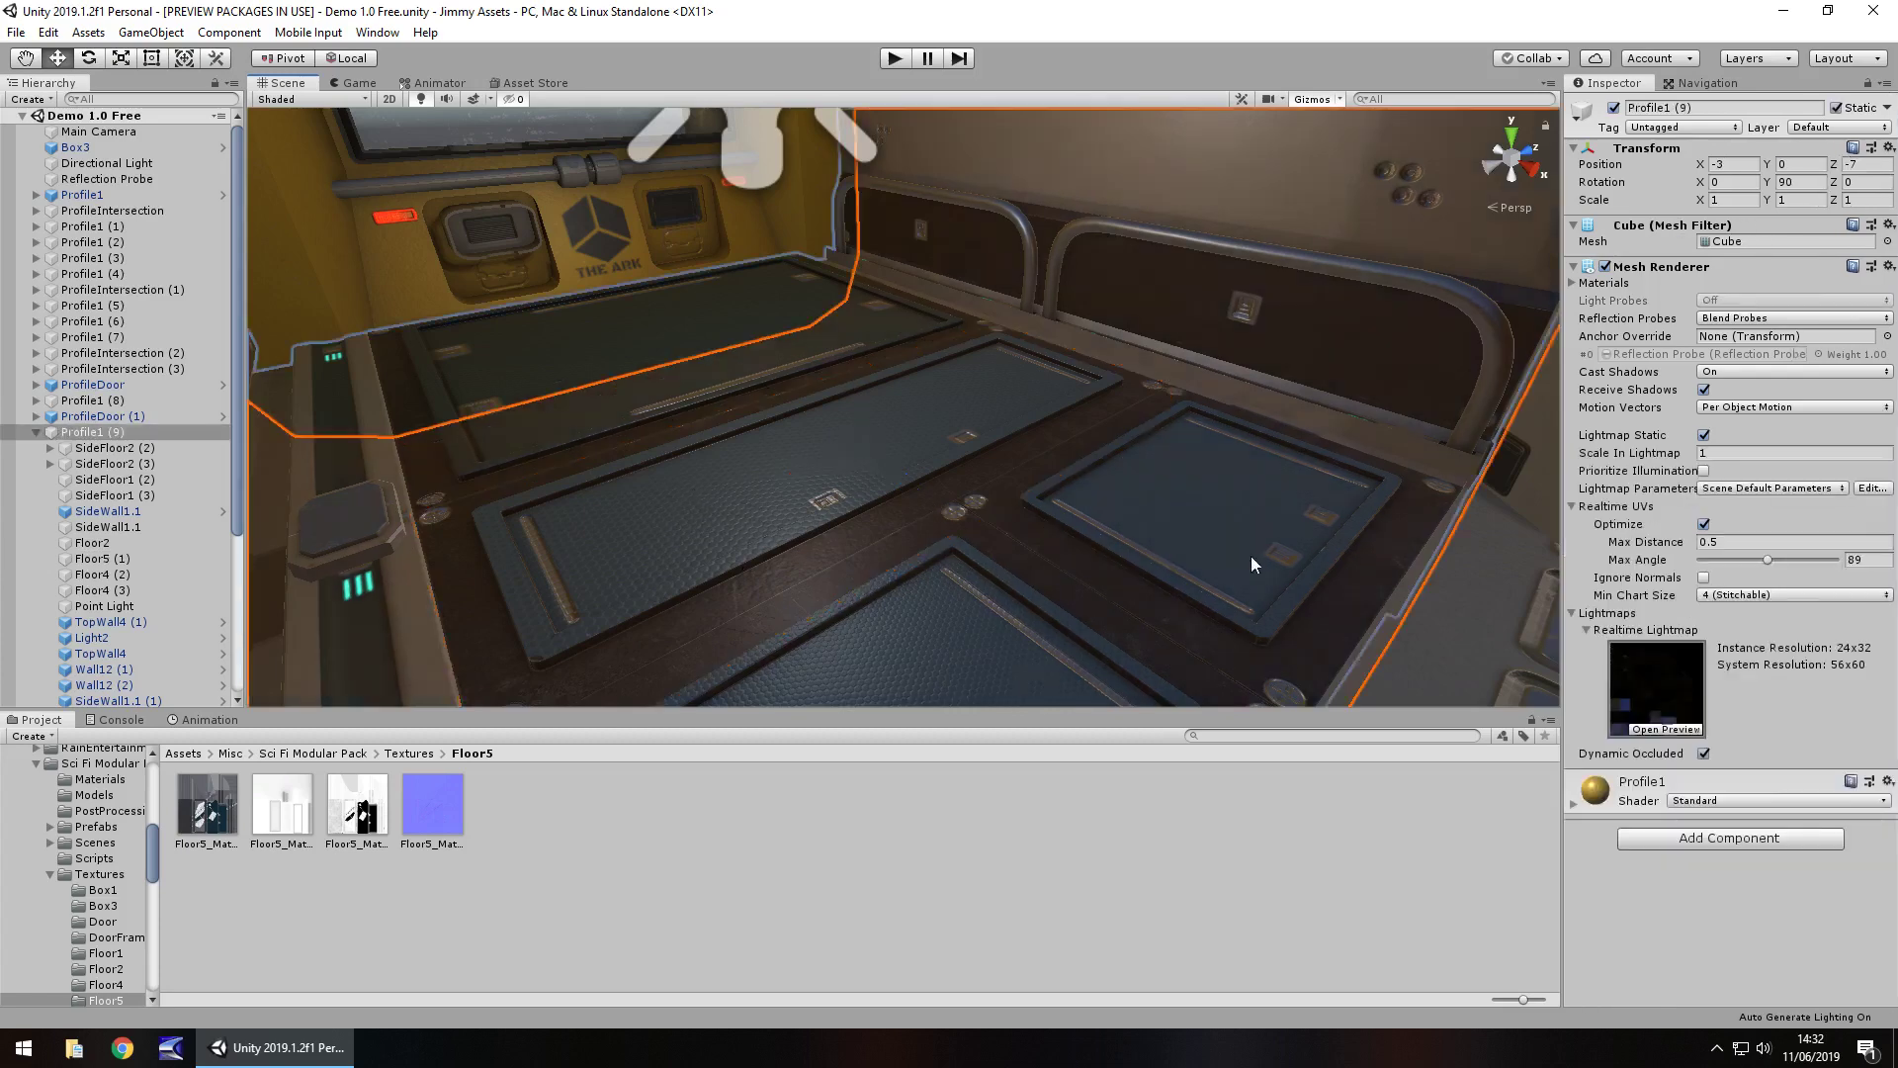
pyautogui.click(758, 497)
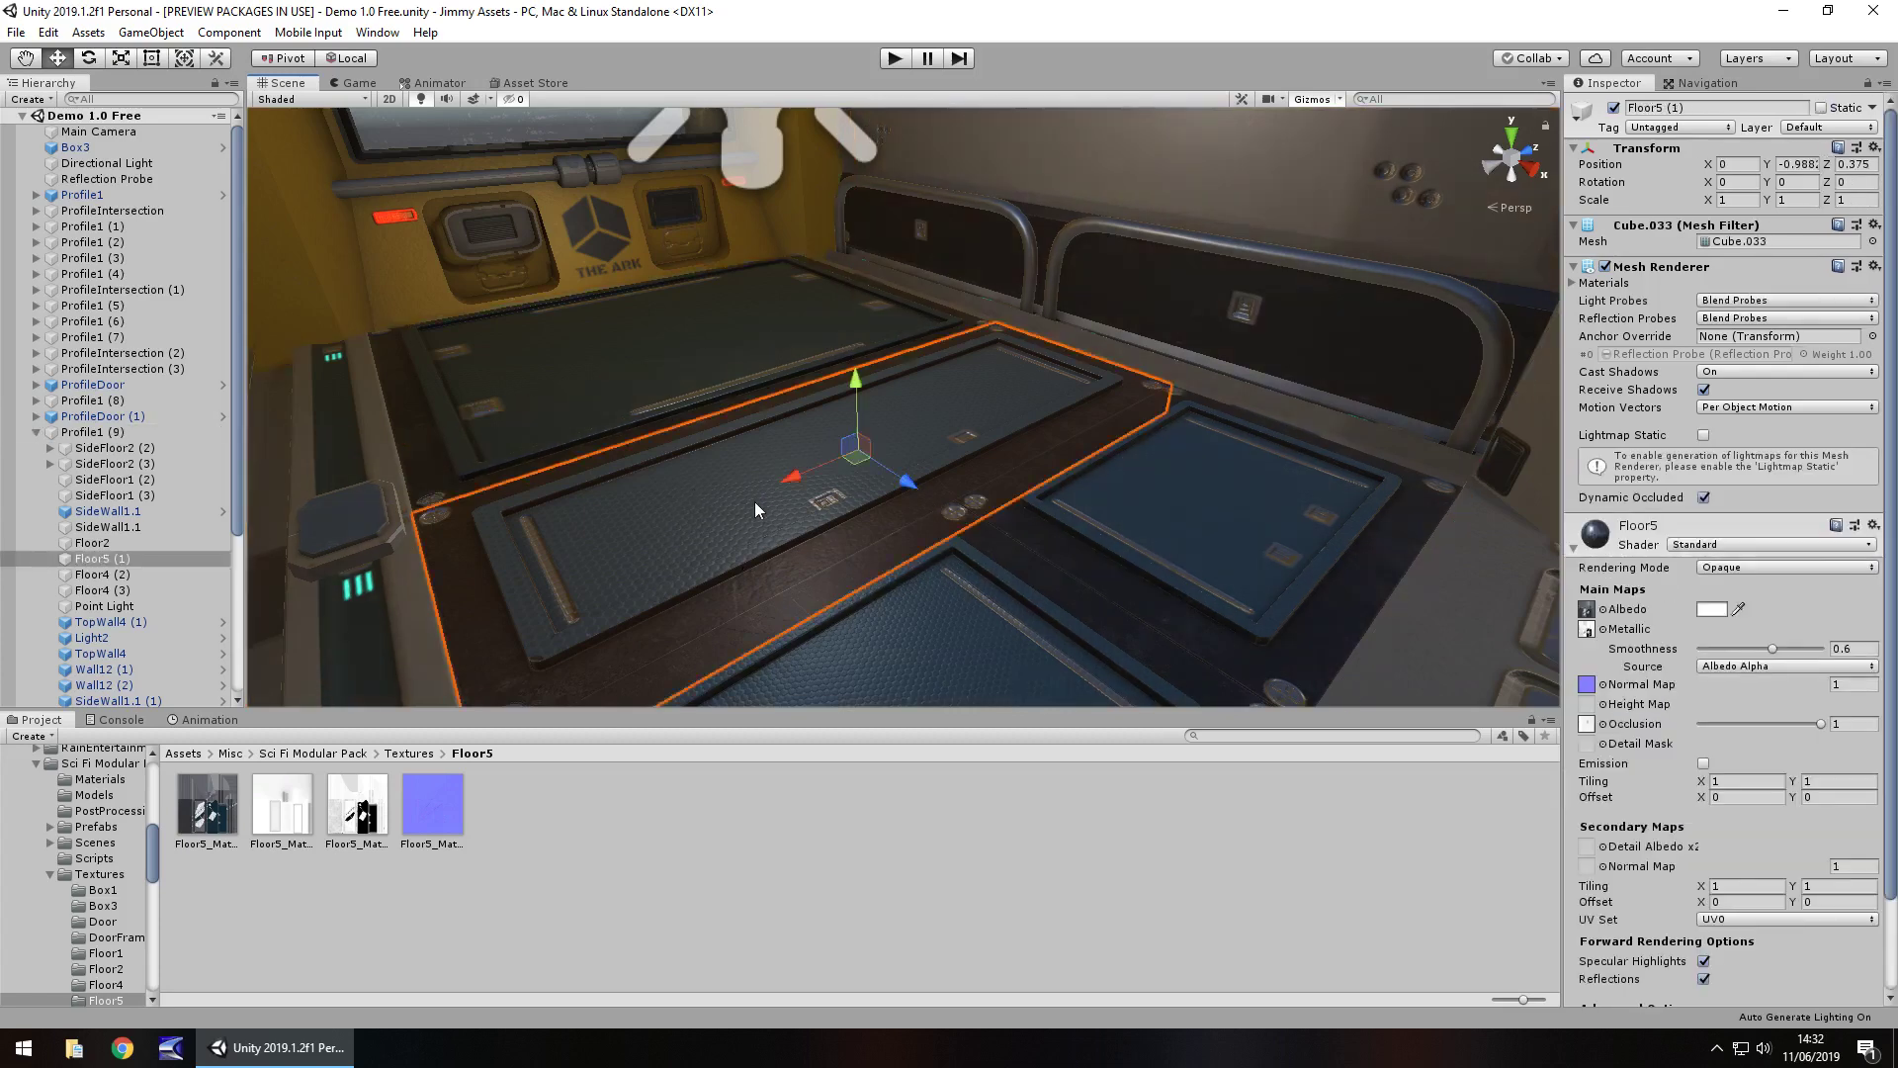
# Set the Floor5 material's Normal Map texture to None in the Select Texture picker.
pyautogui.click(1603, 684)
pyautogui.moveTo(586, 330); pyautogui.dragTo(396, 251)
pyautogui.click(314, 241)
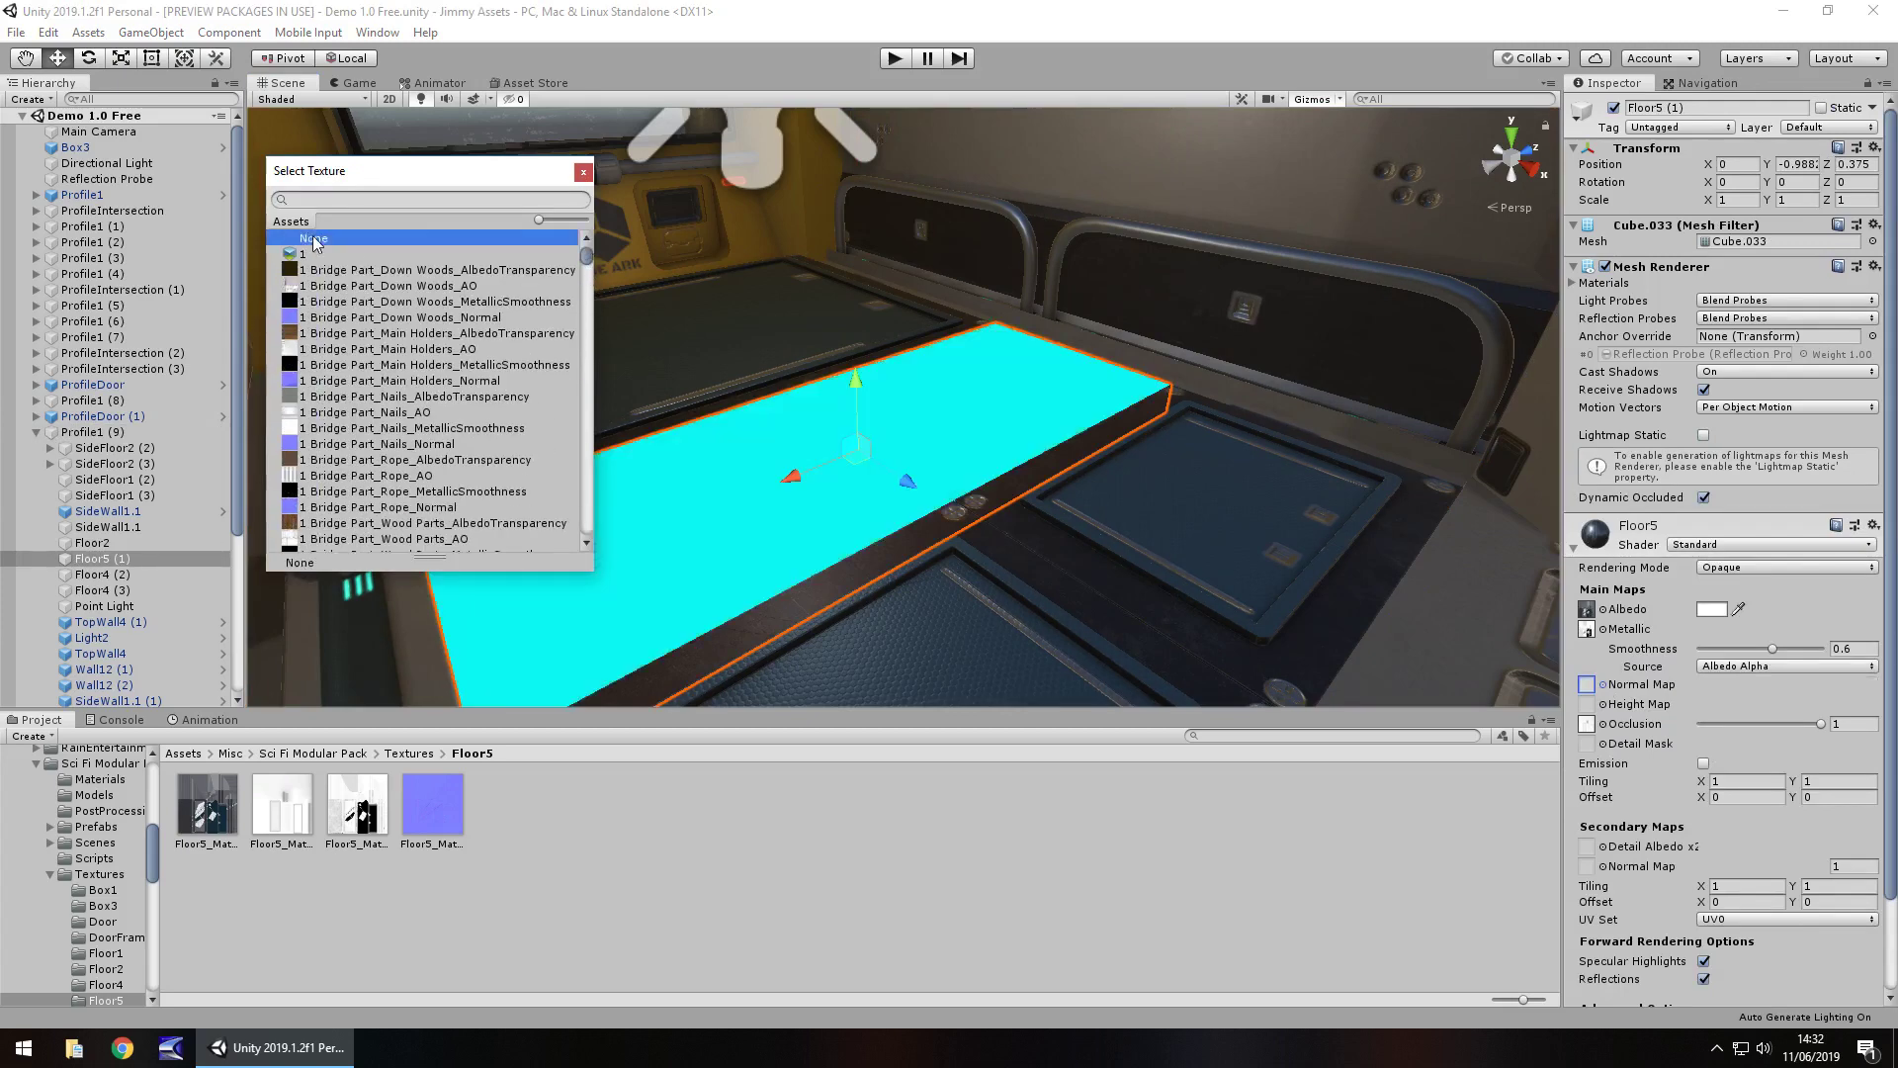
pyautogui.click(583, 174)
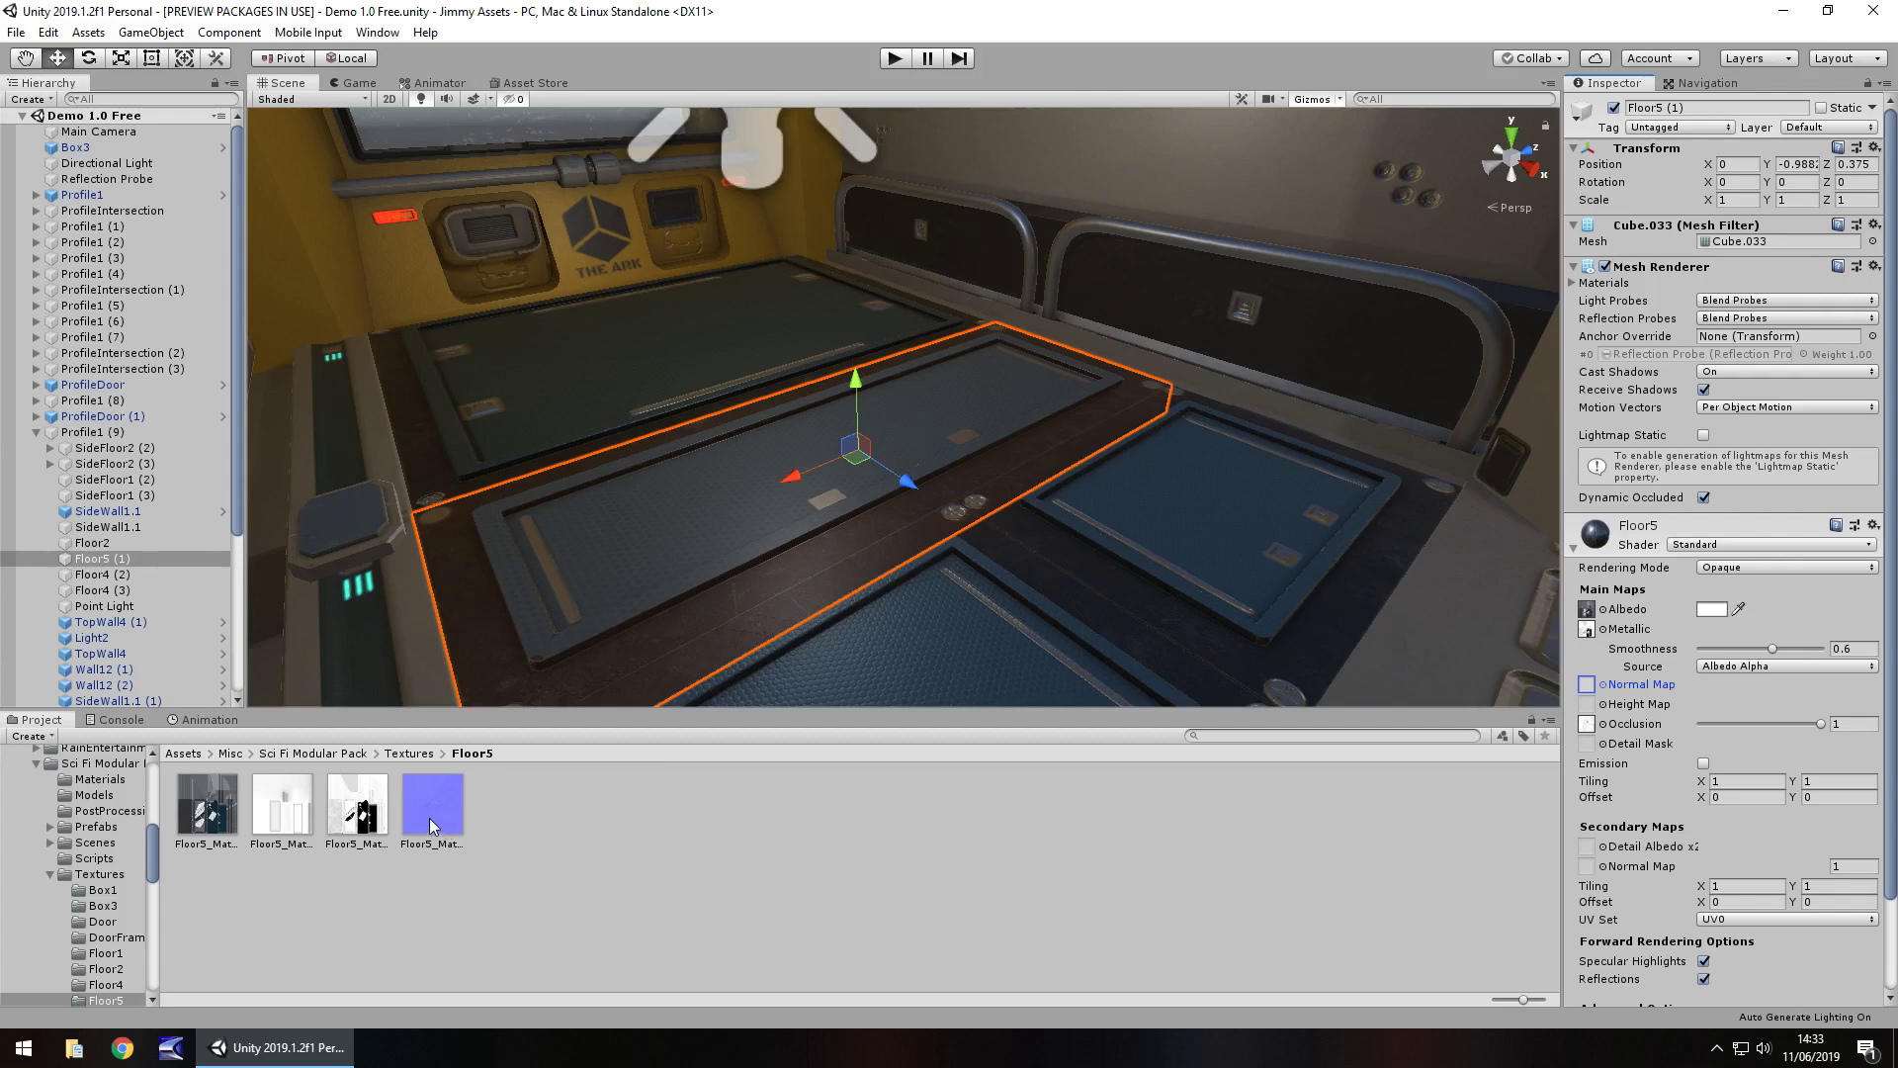
# Assign the blue Floor5 normal texture to the Normal Map slot with strength 2.
pyautogui.moveTo(429, 817); pyautogui.dragTo(1588, 688)
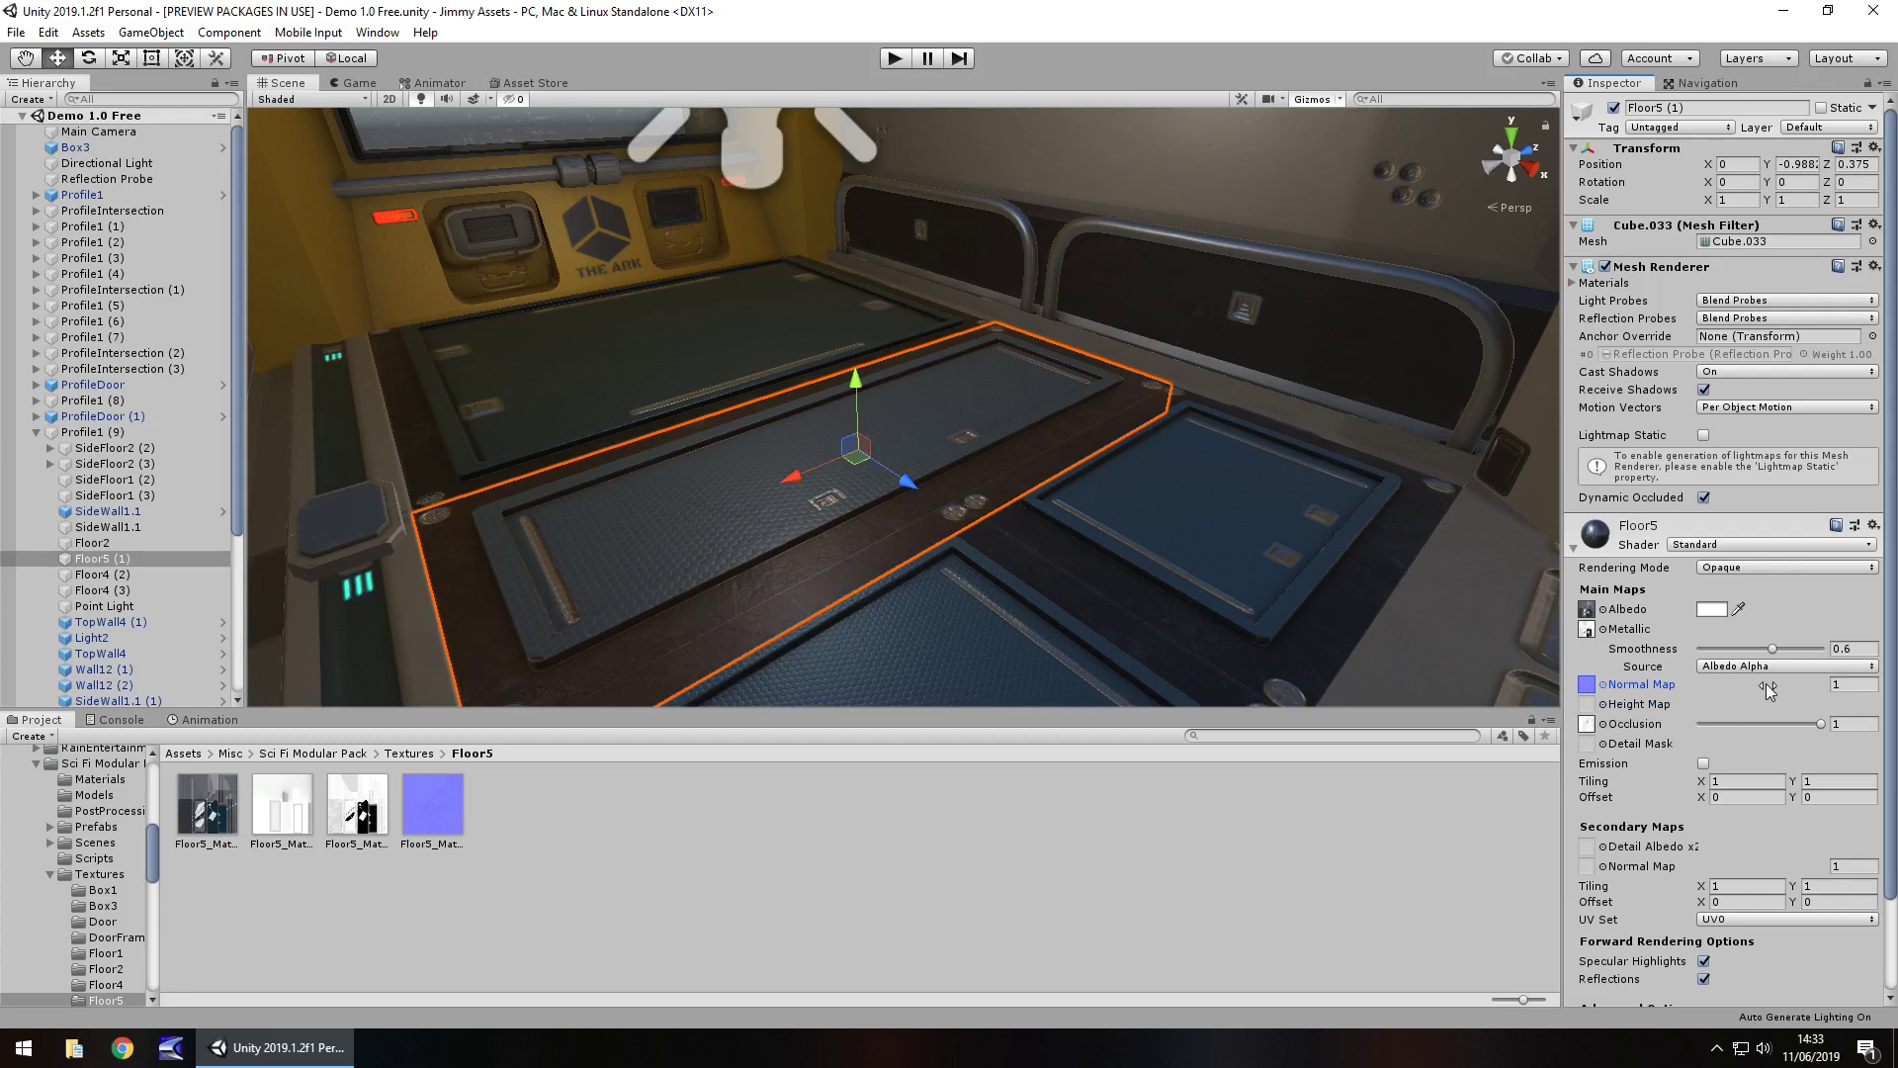
pyautogui.click(1851, 685)
pyautogui.write('2')
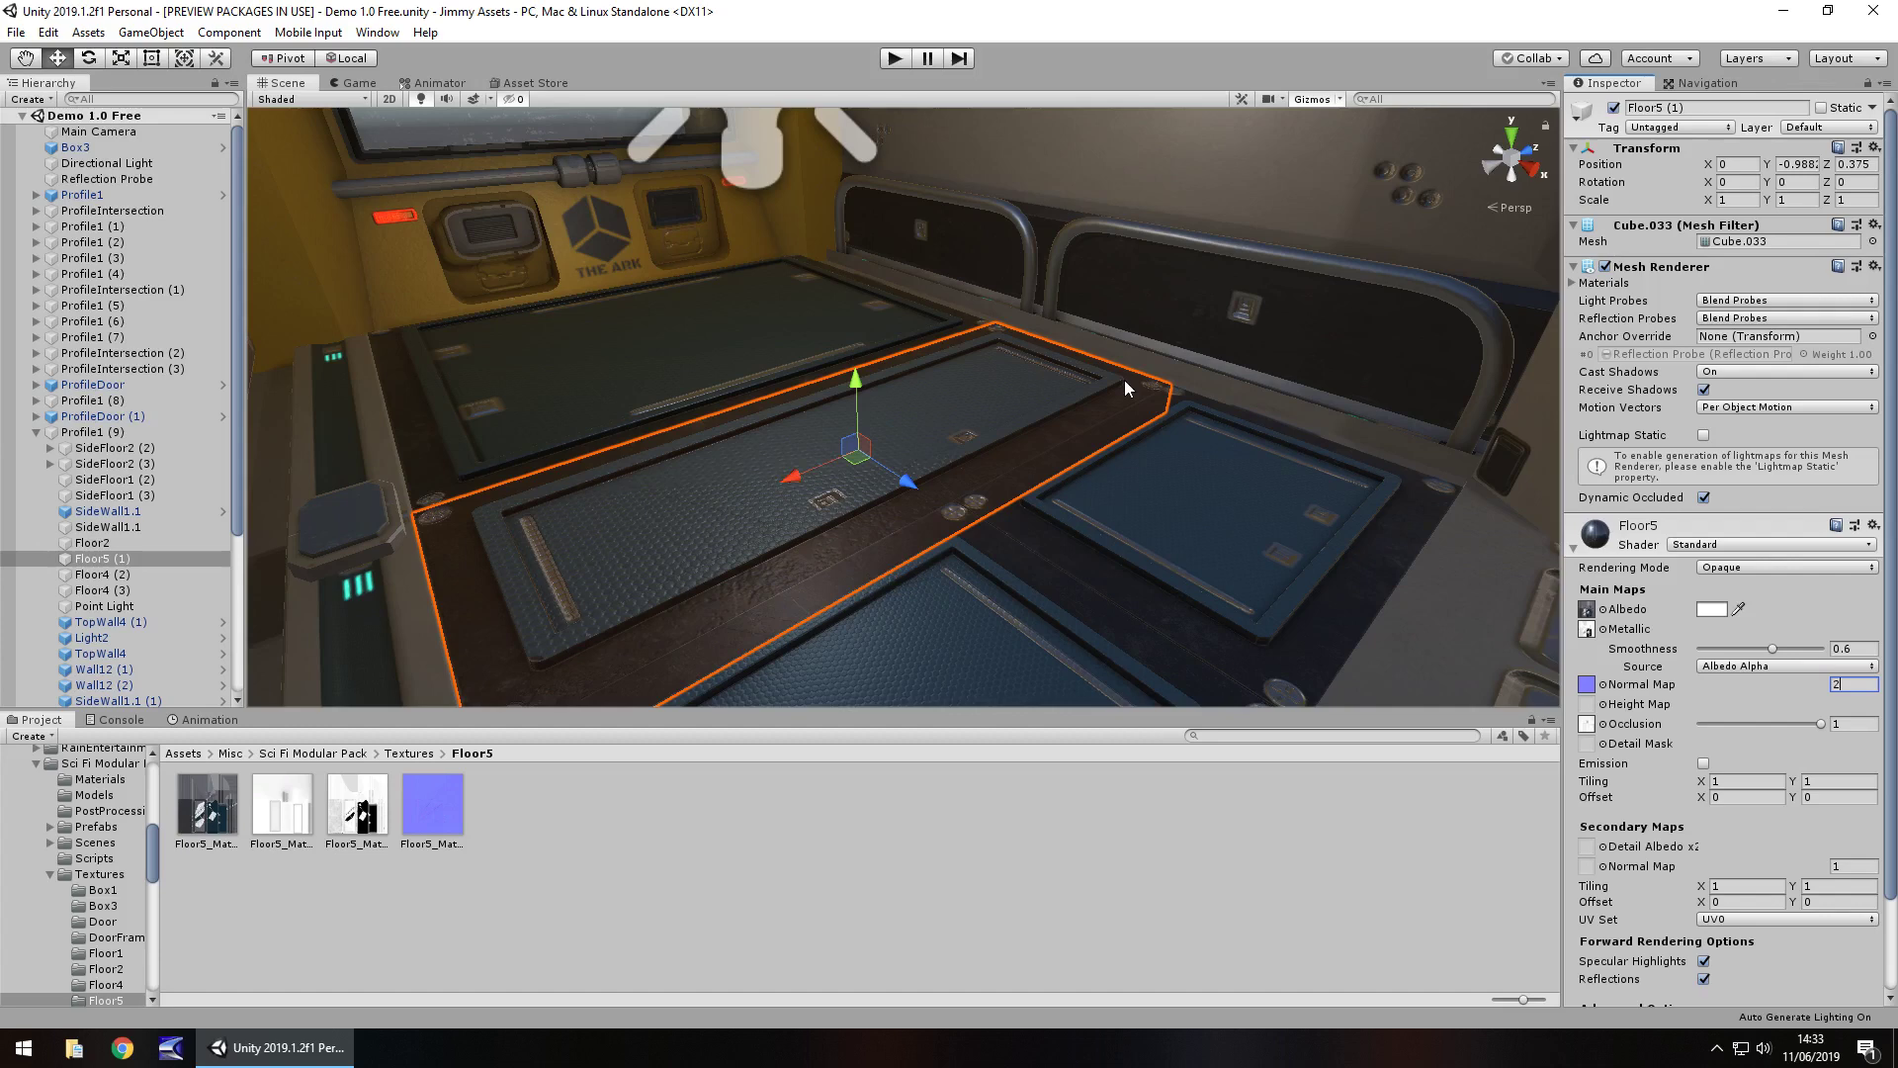
# Reimport the Floor5 normal texture with Create from Grayscale enabled, then view it in Game view.
pyautogui.click(437, 810)
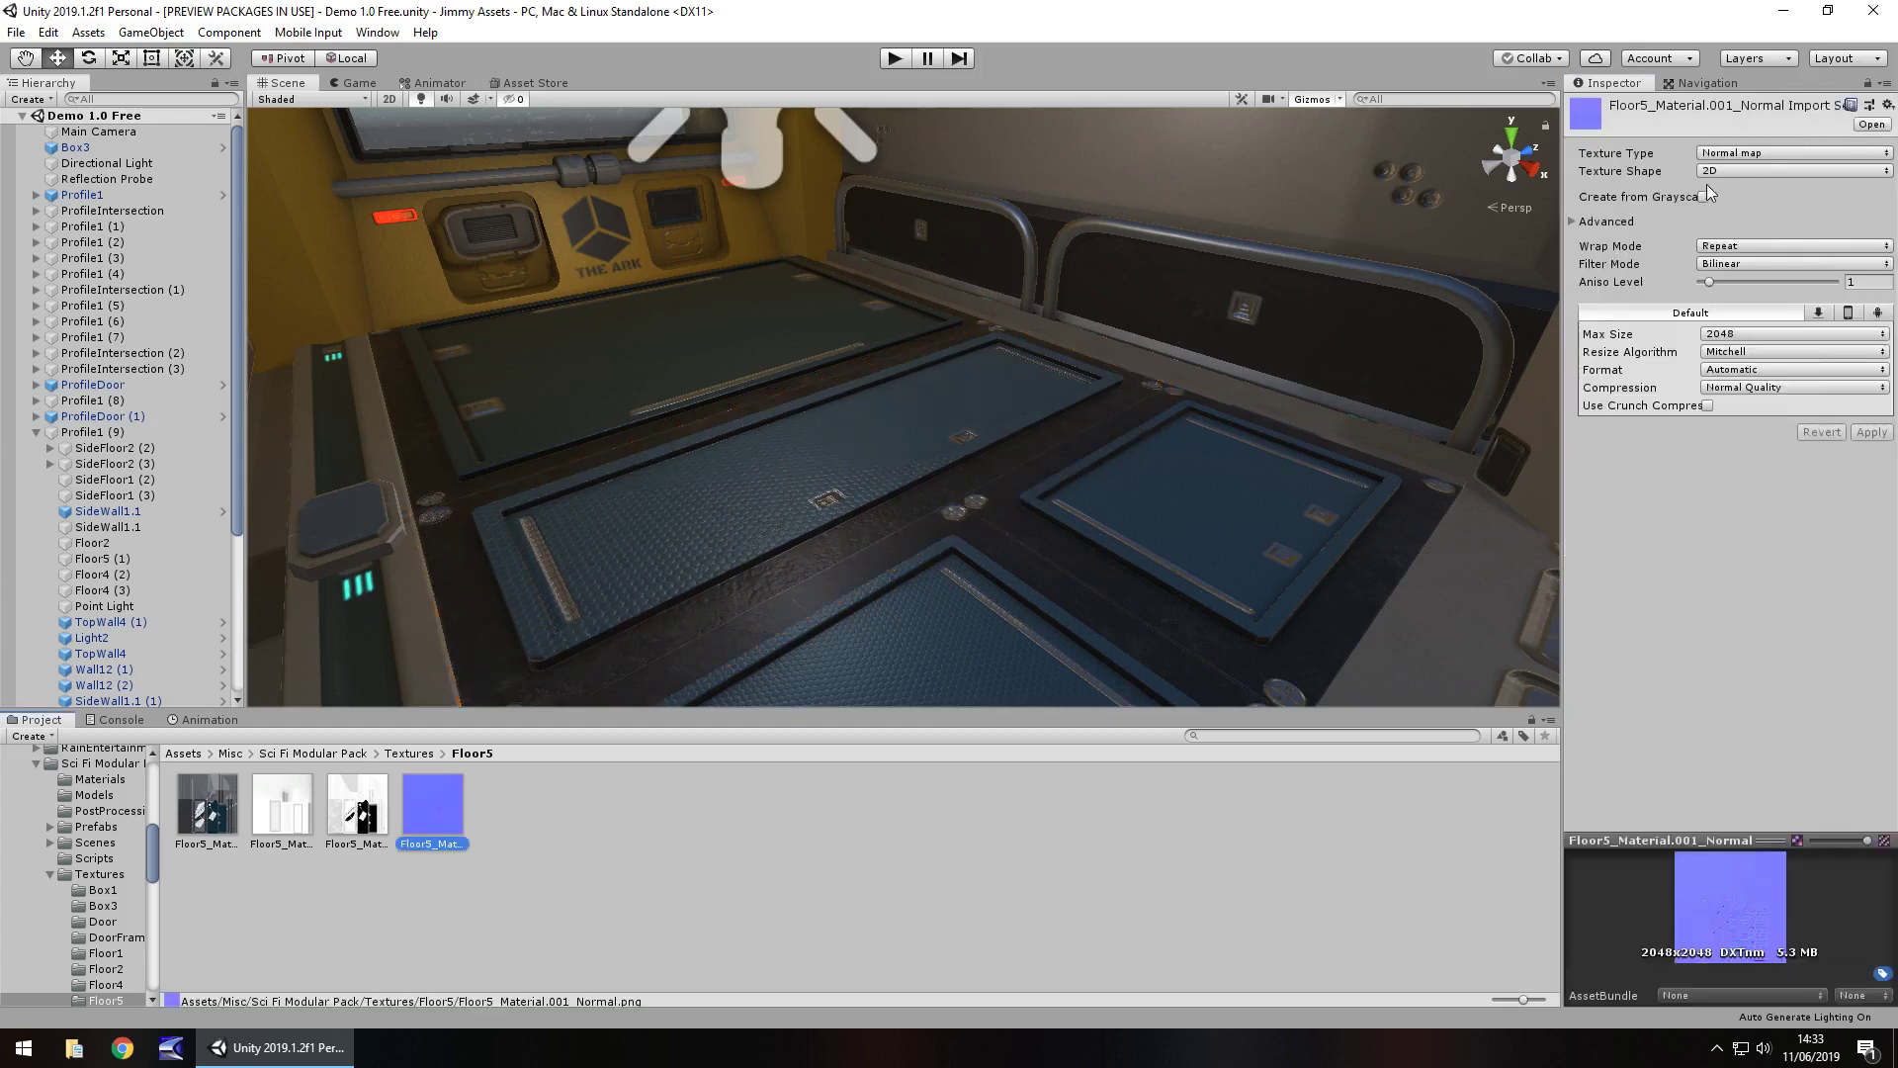
pyautogui.moveTo(1652, 202)
pyautogui.click(1702, 197)
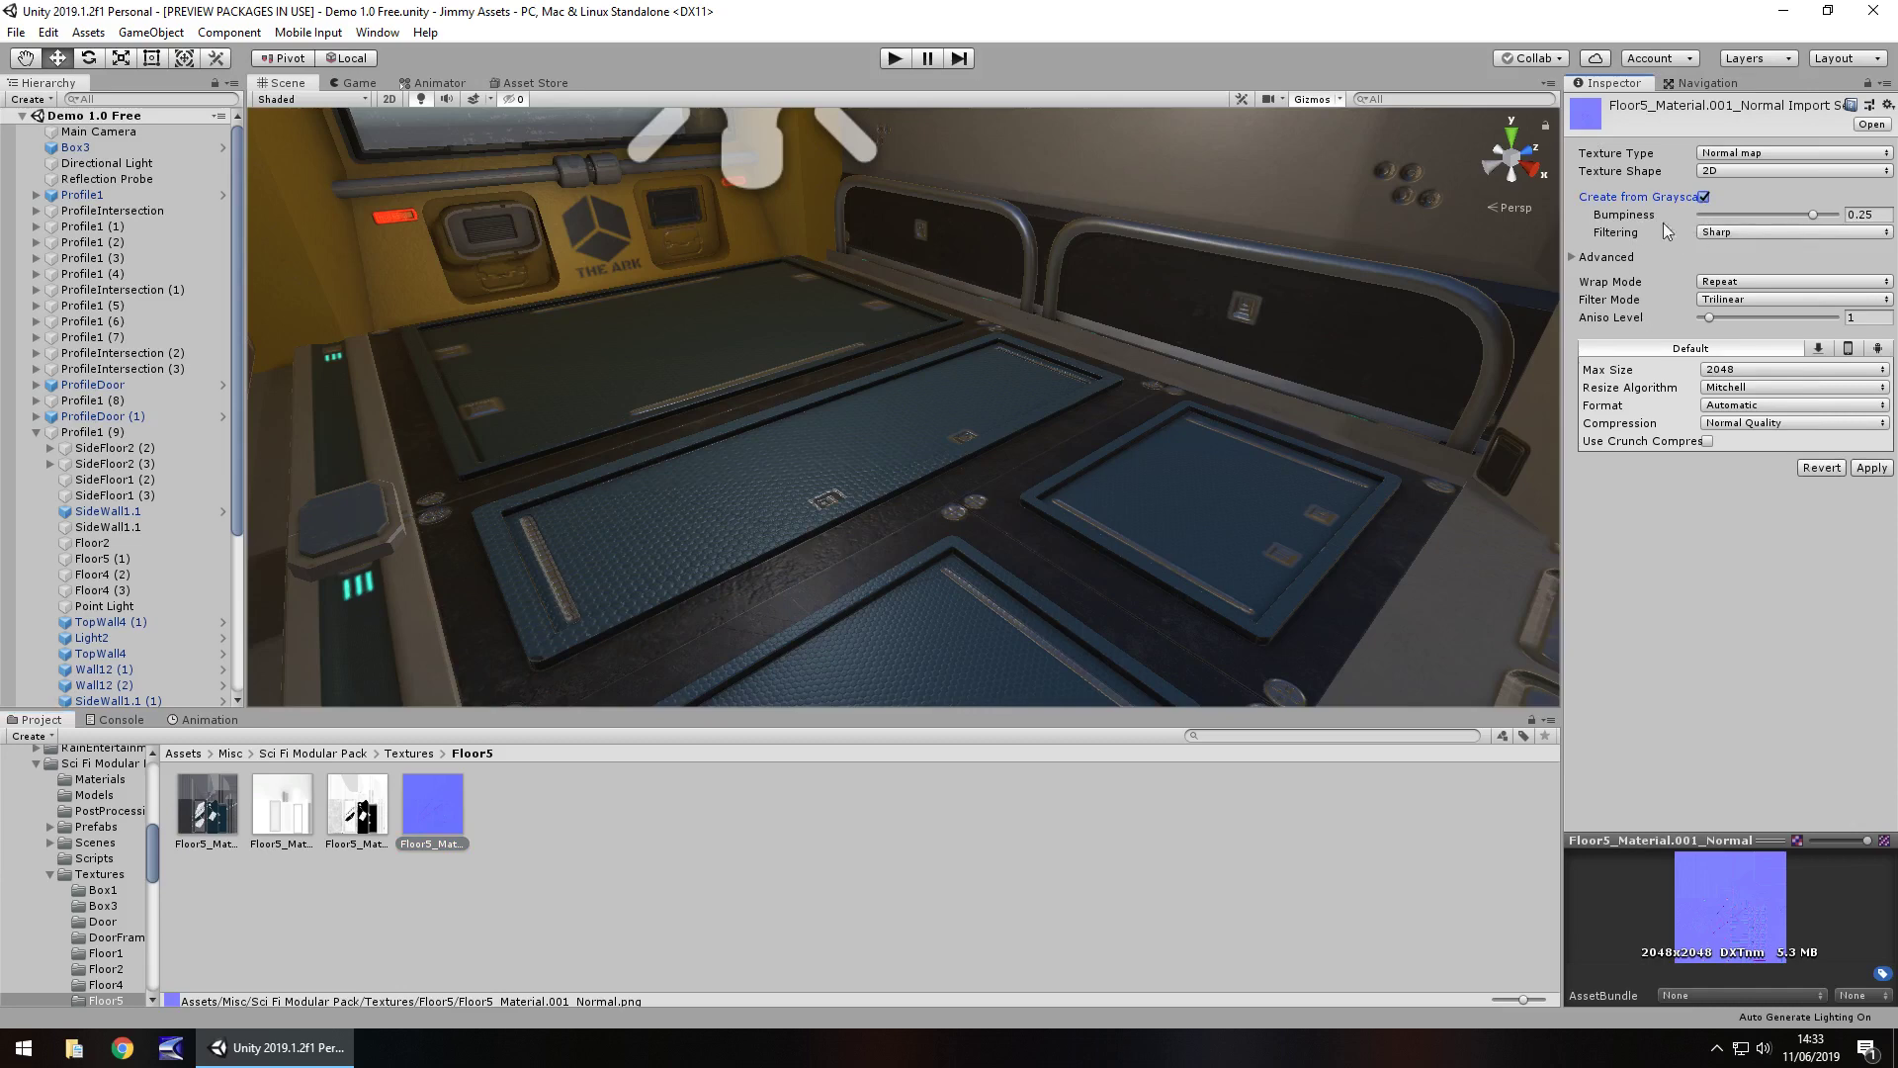
pyautogui.click(1878, 469)
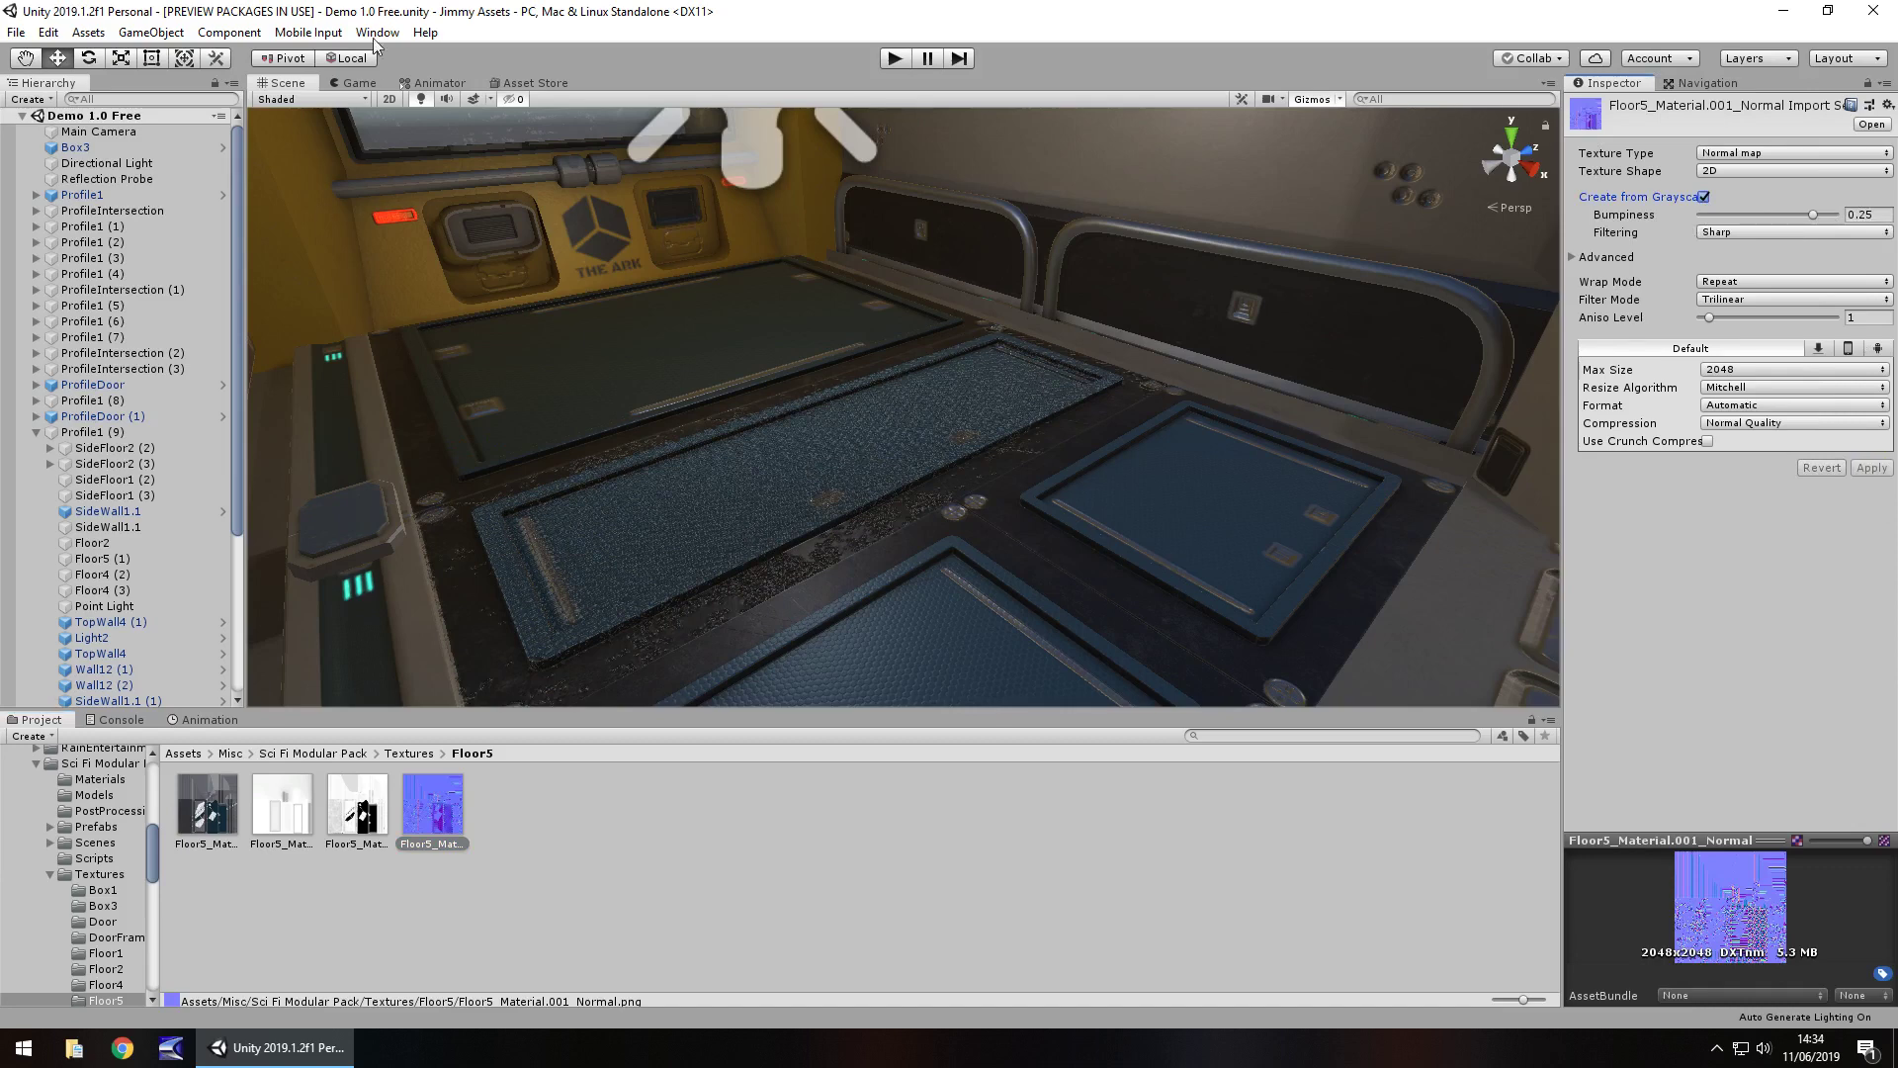
pyautogui.click(359, 83)
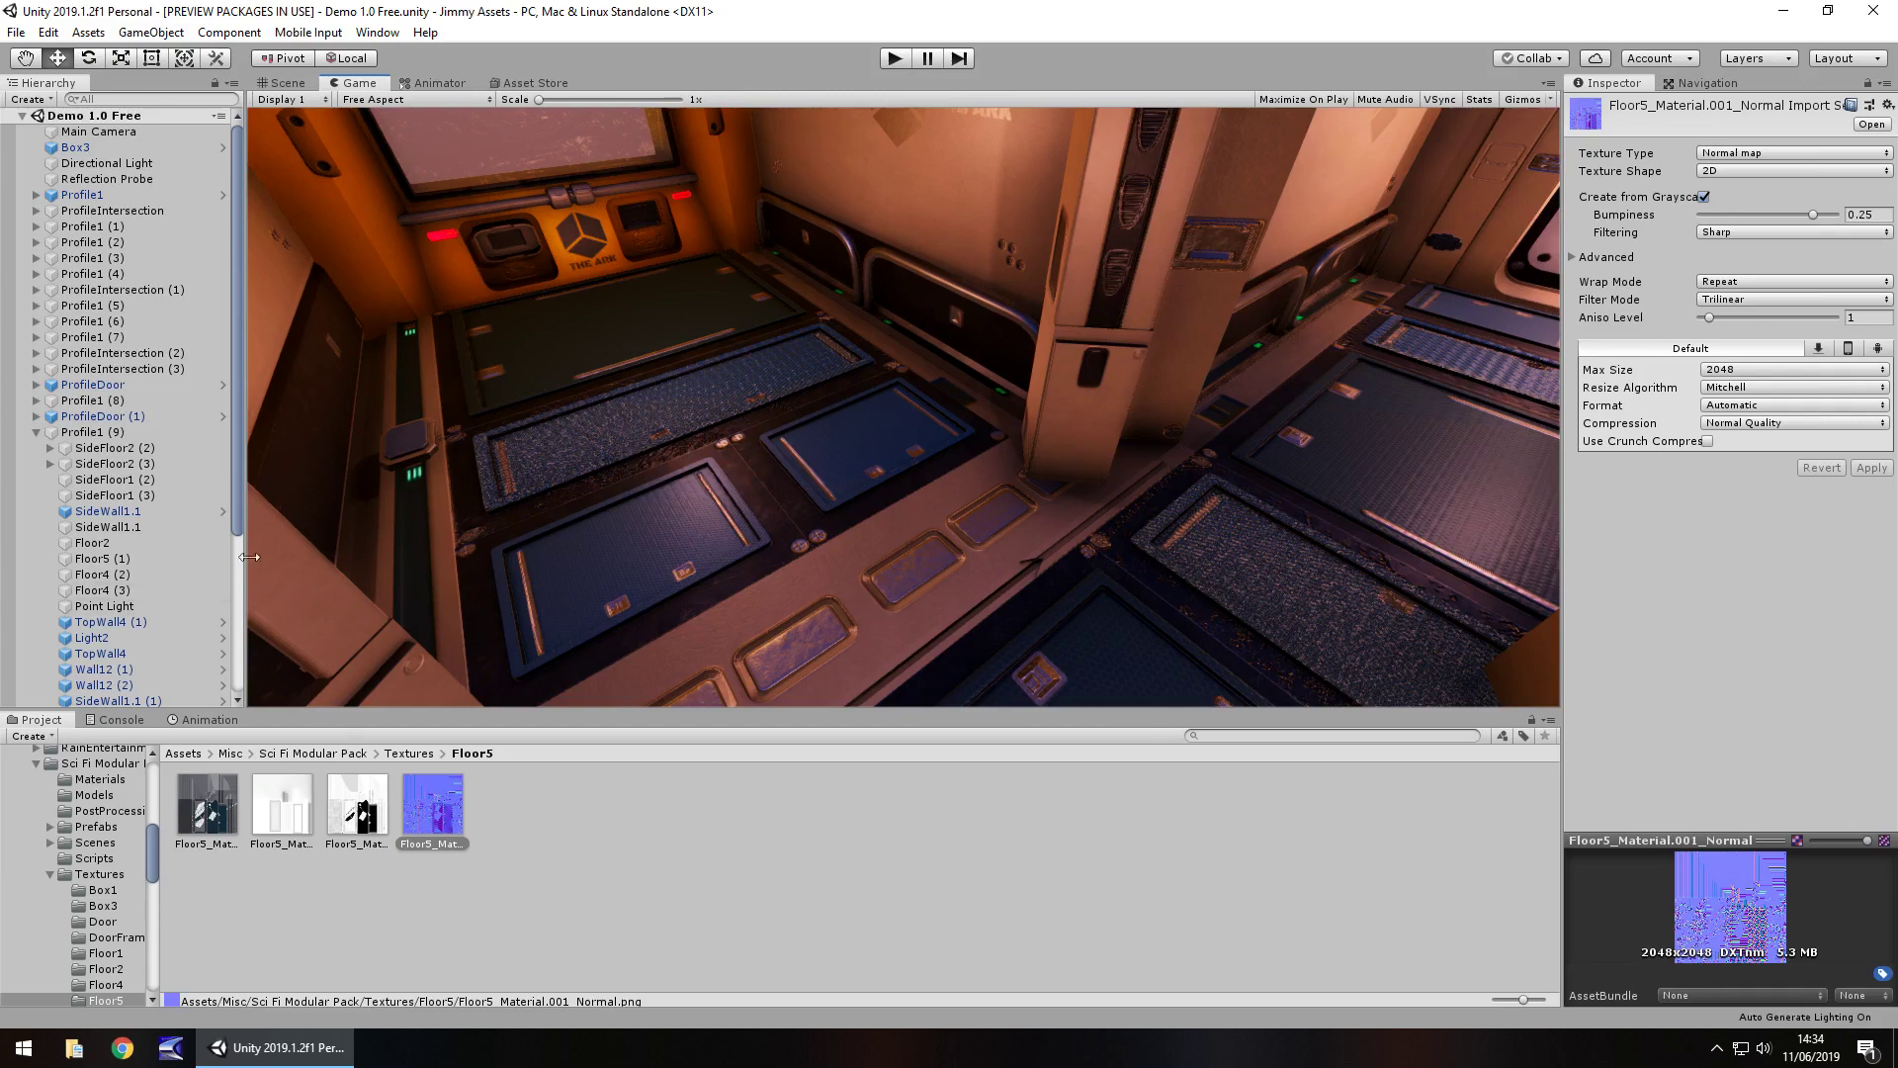
# Set Floor5 (1)'s normal map strength to 0.2, then show the normal texture's import settings.
pyautogui.click(282, 83)
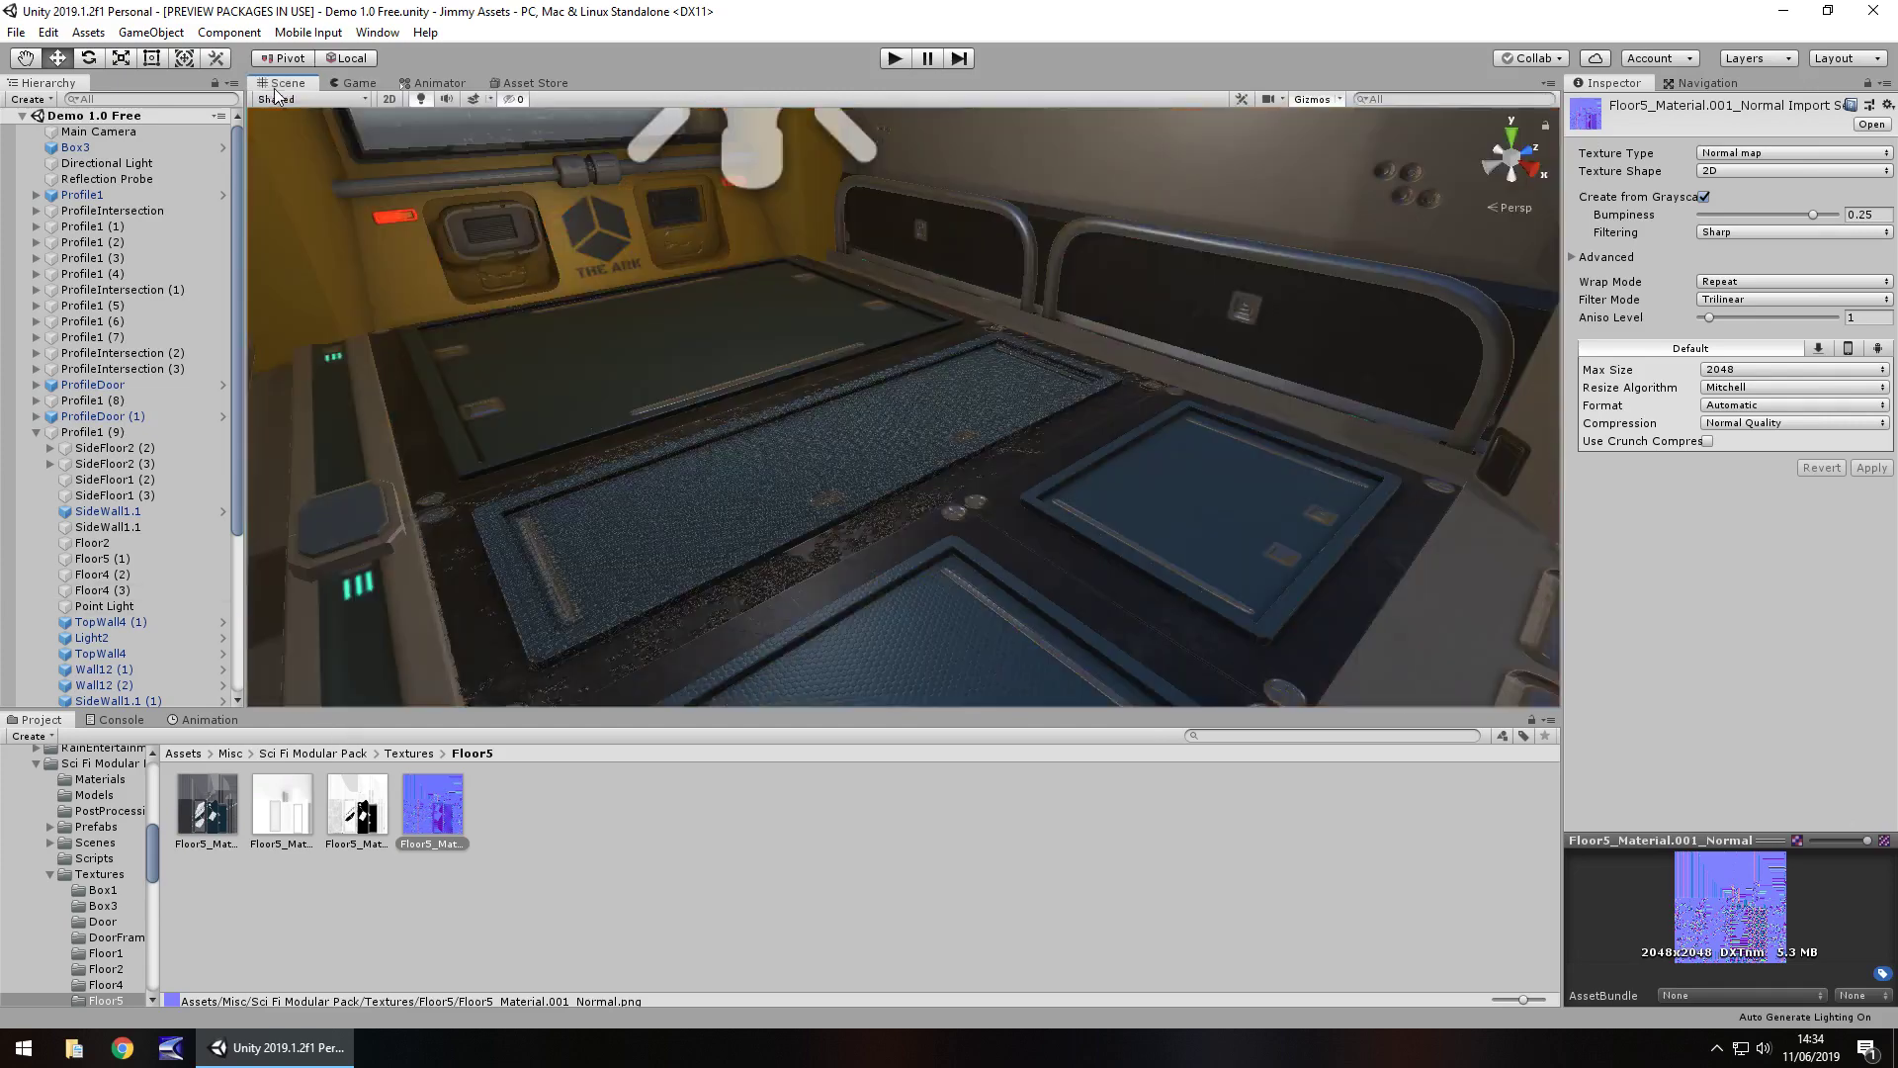
pyautogui.click(748, 501)
pyautogui.click(1866, 686)
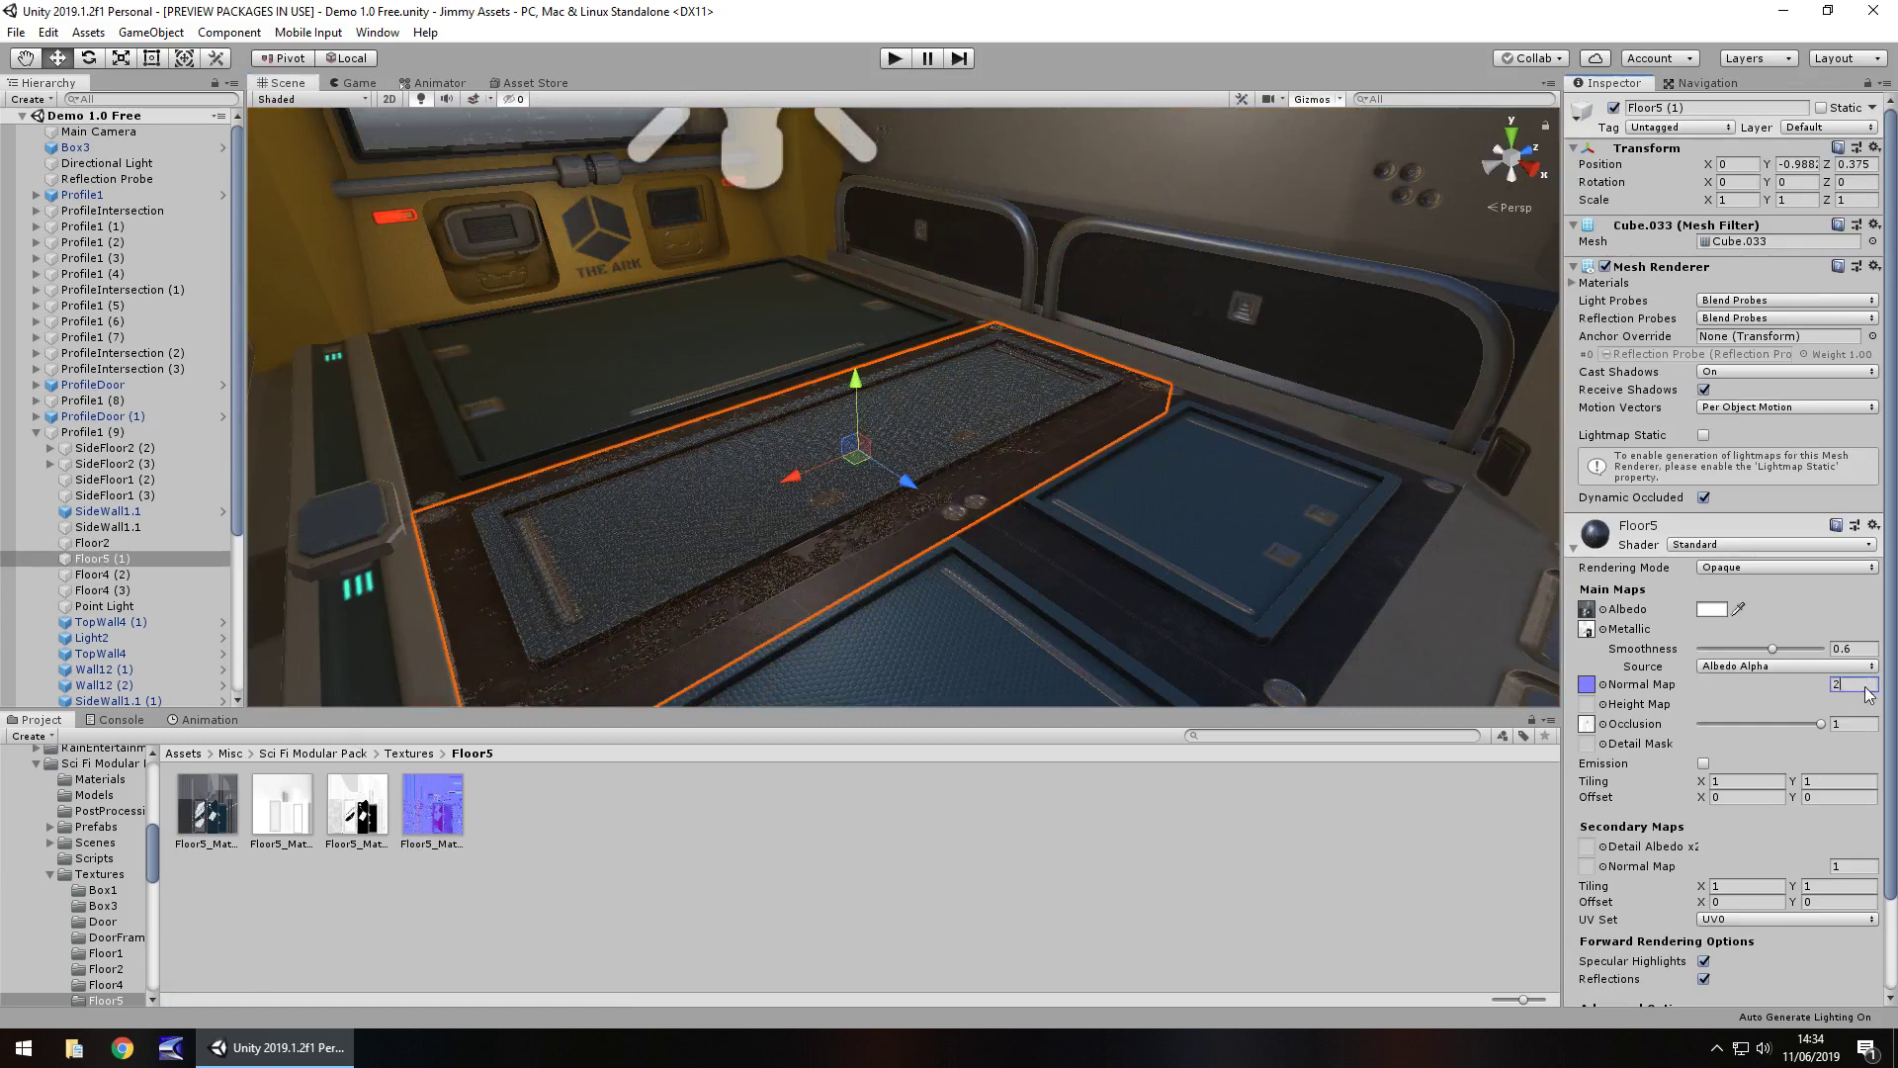
pyautogui.write('0.2')
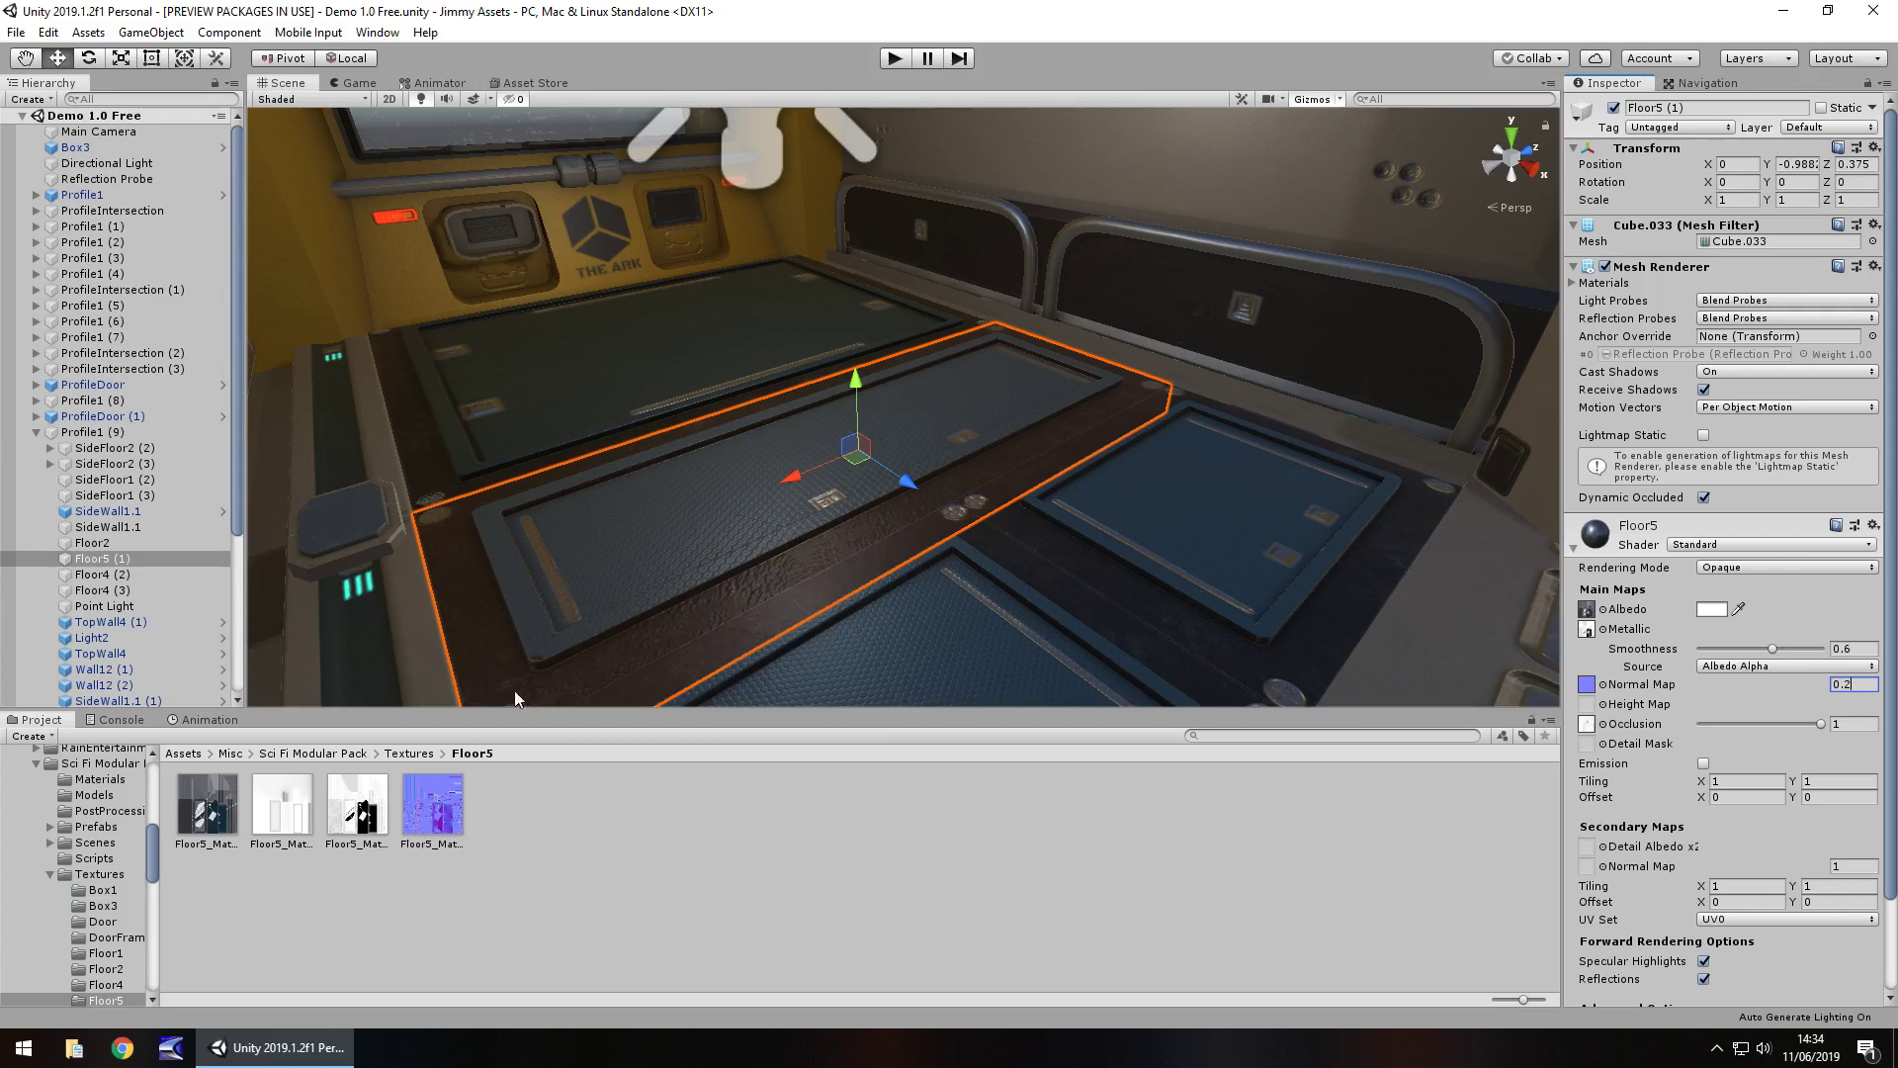
pyautogui.click(440, 820)
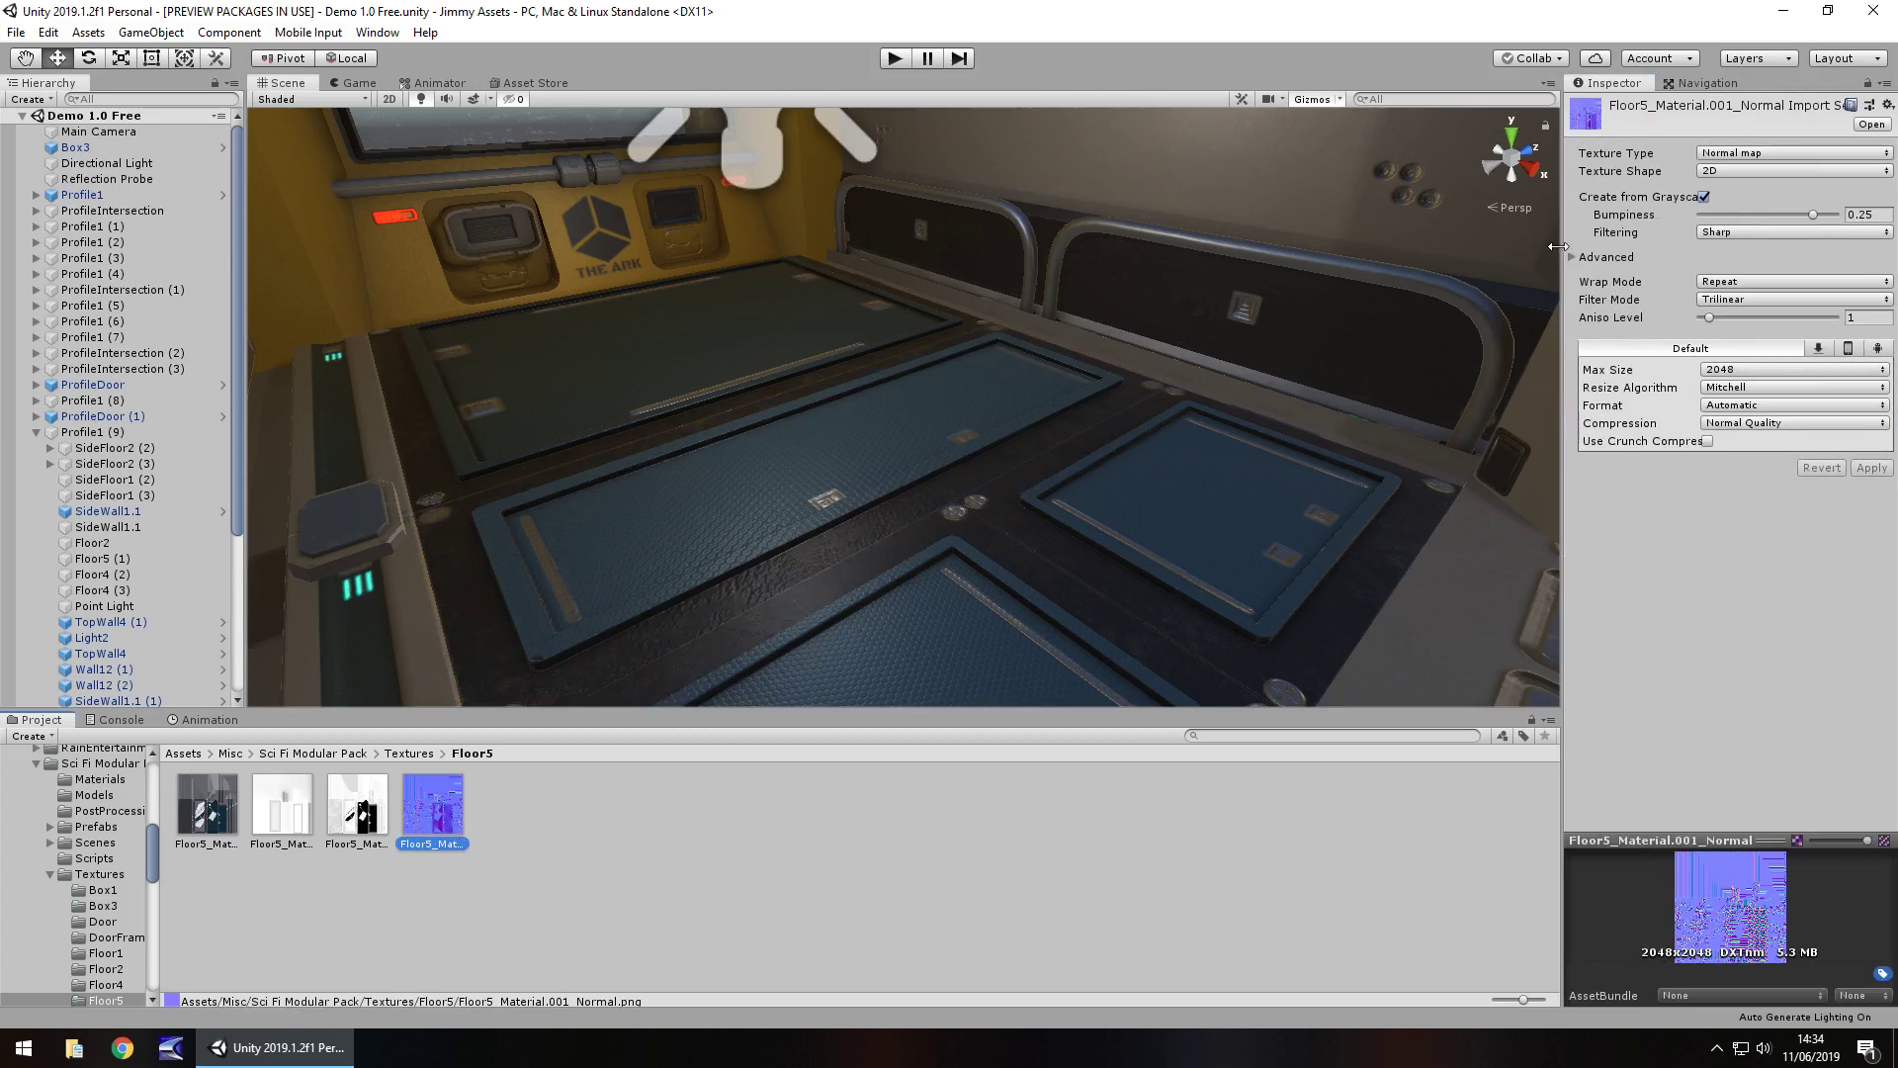
# Reimport the texture without Create from Grayscale, set normal strength to 3, and view in Game.
pyautogui.click(1705, 196)
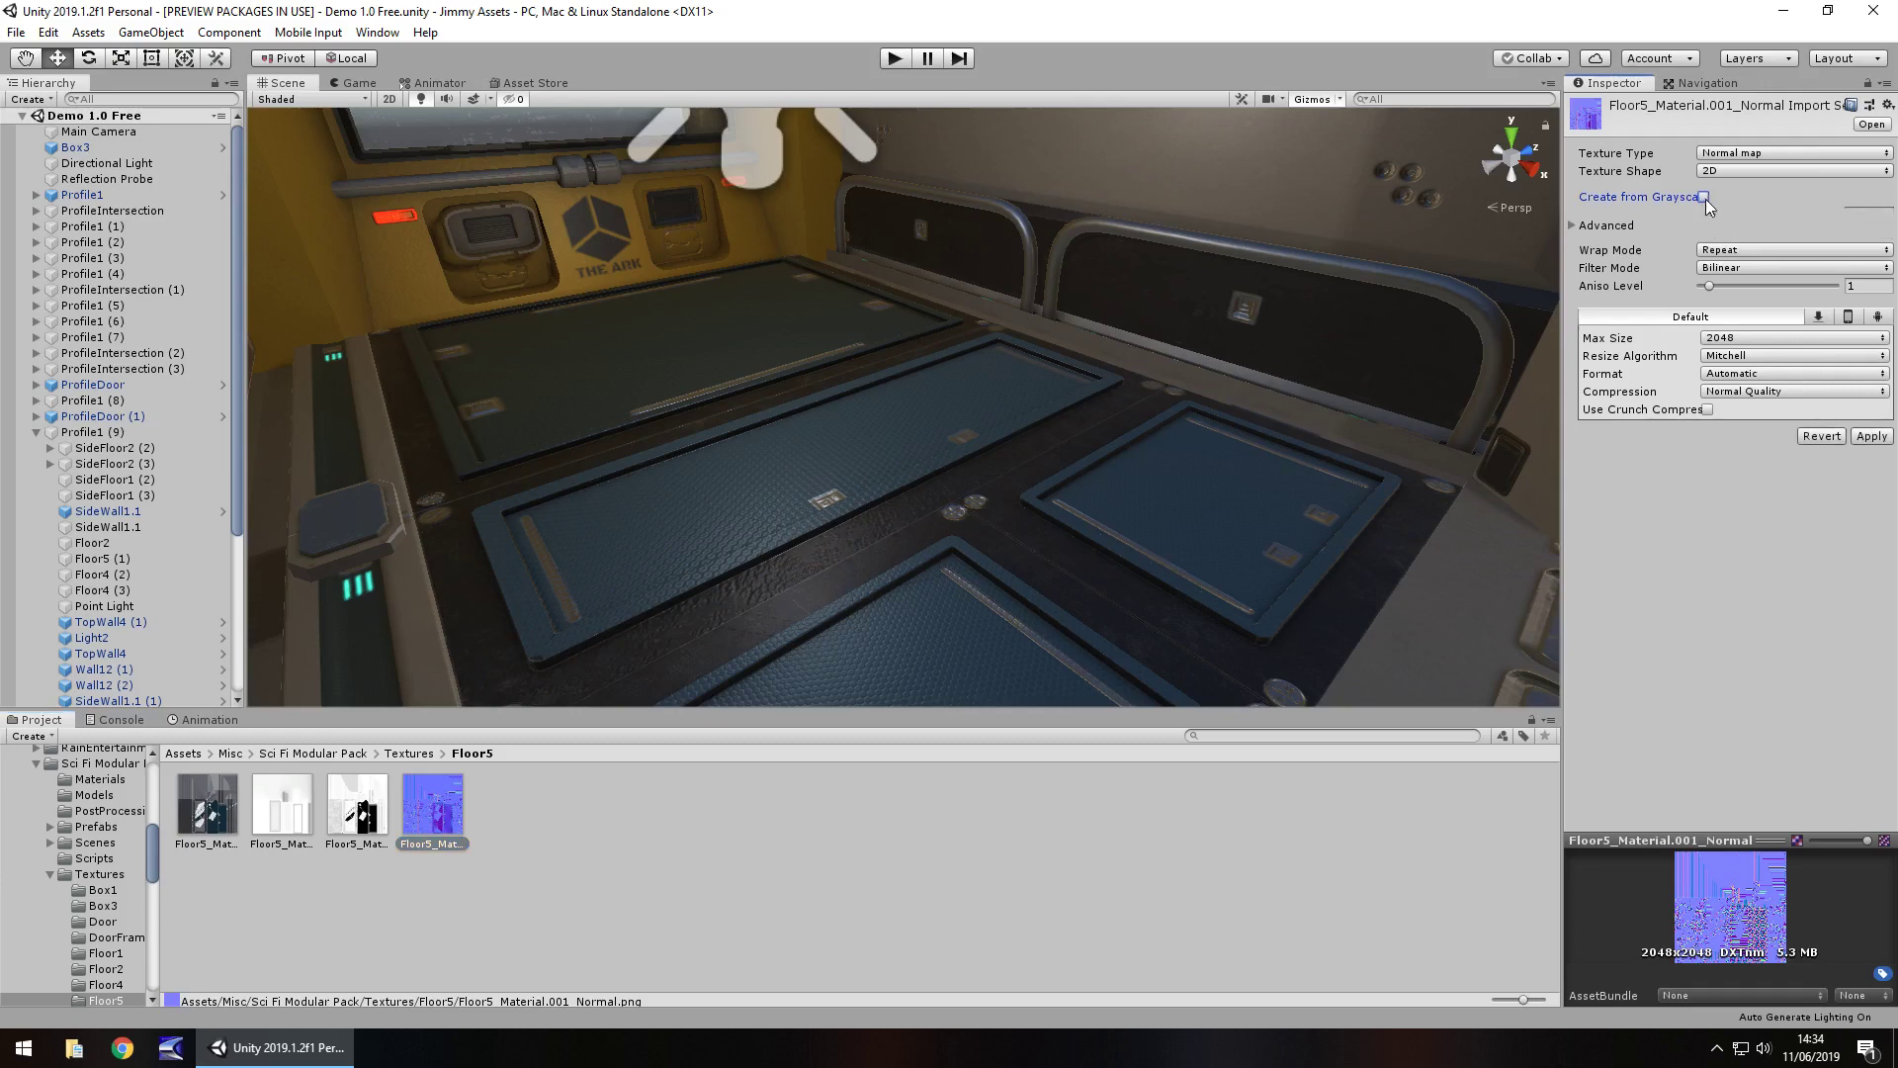
pyautogui.click(1871, 432)
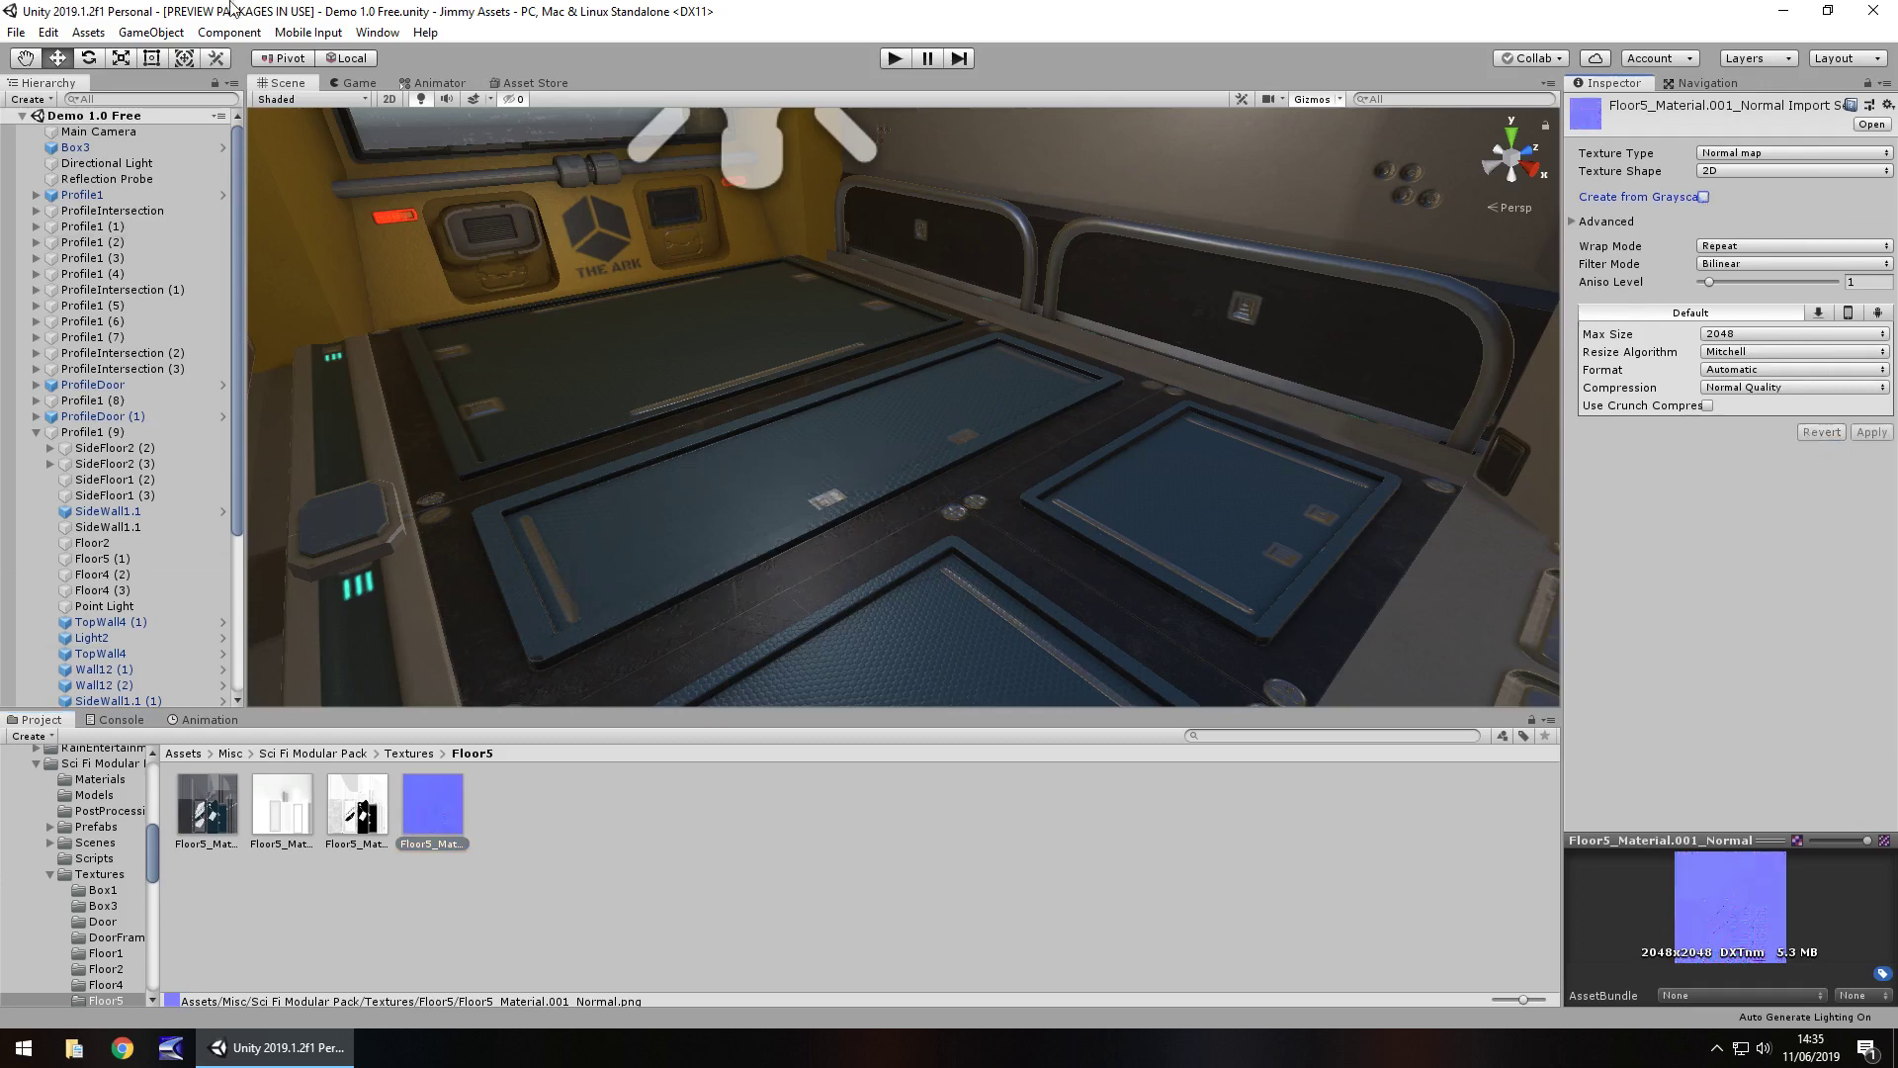
pyautogui.click(751, 516)
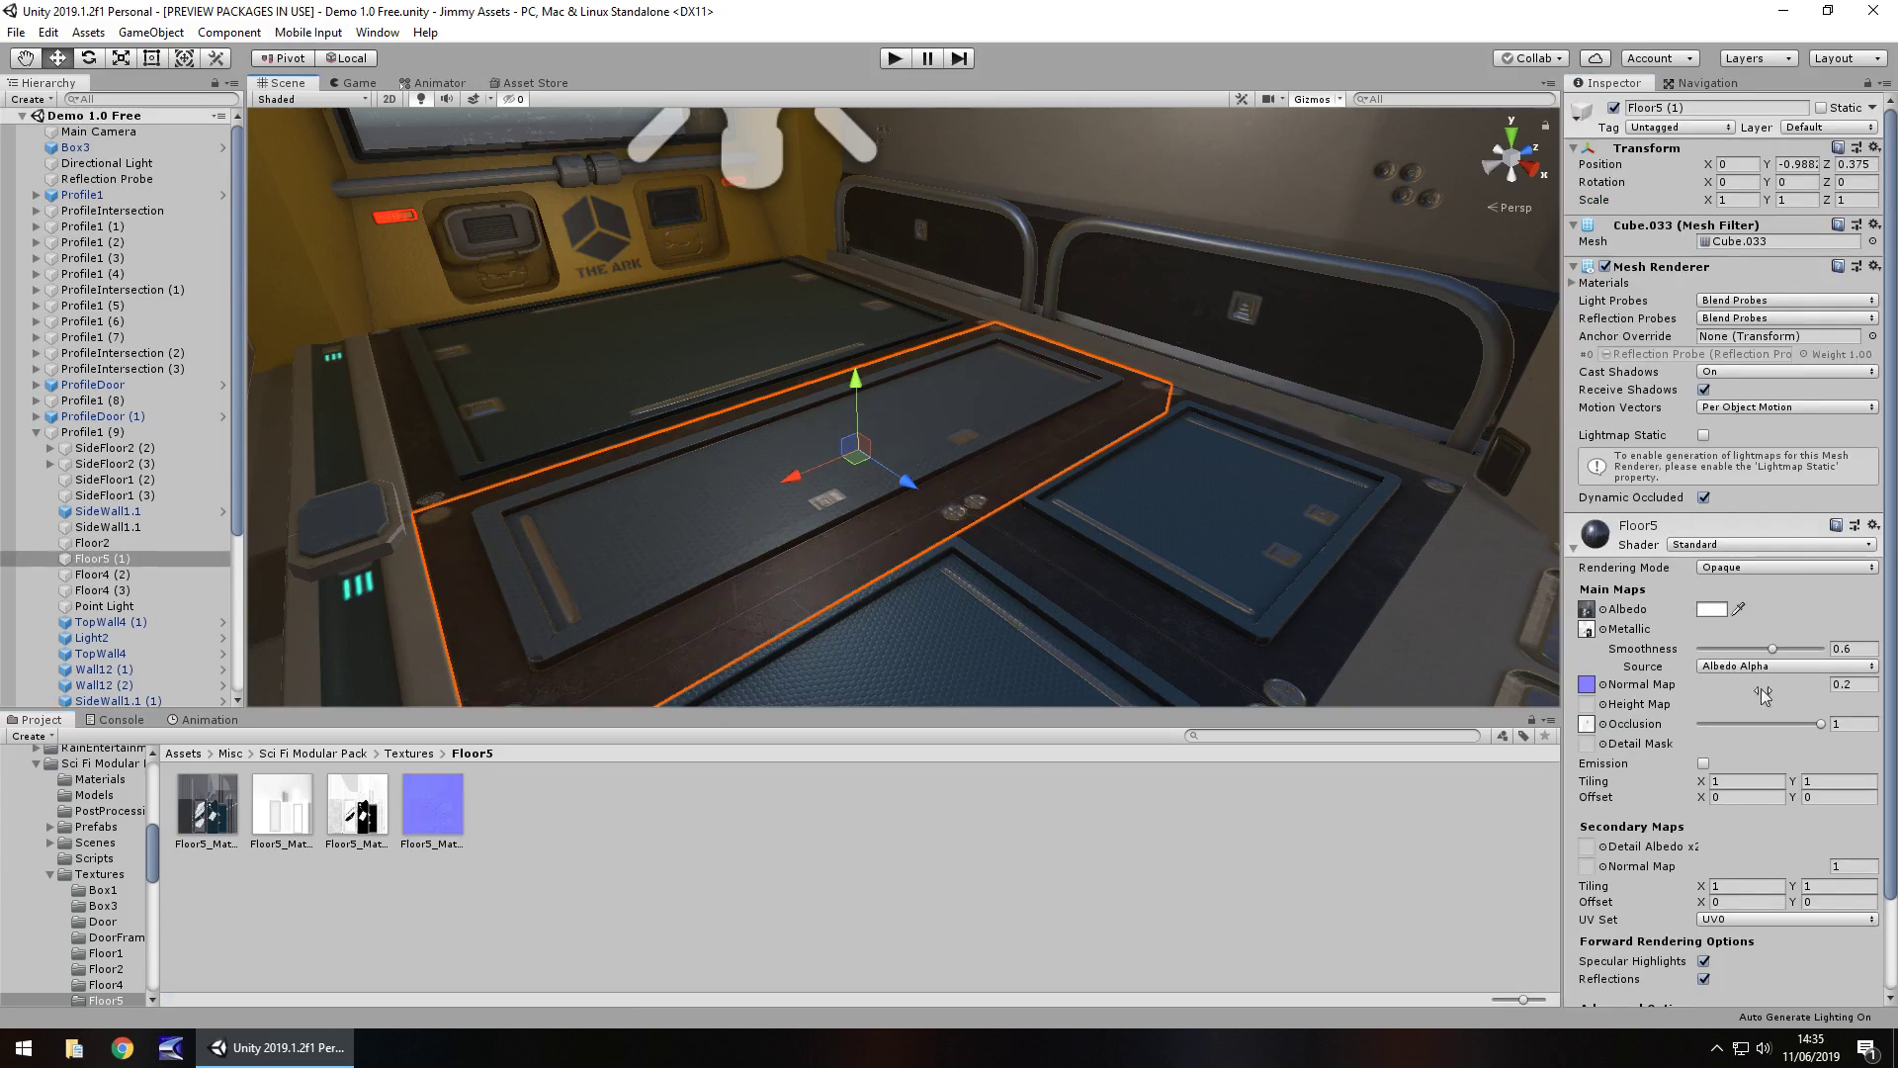
pyautogui.click(1853, 684)
pyautogui.write('3')
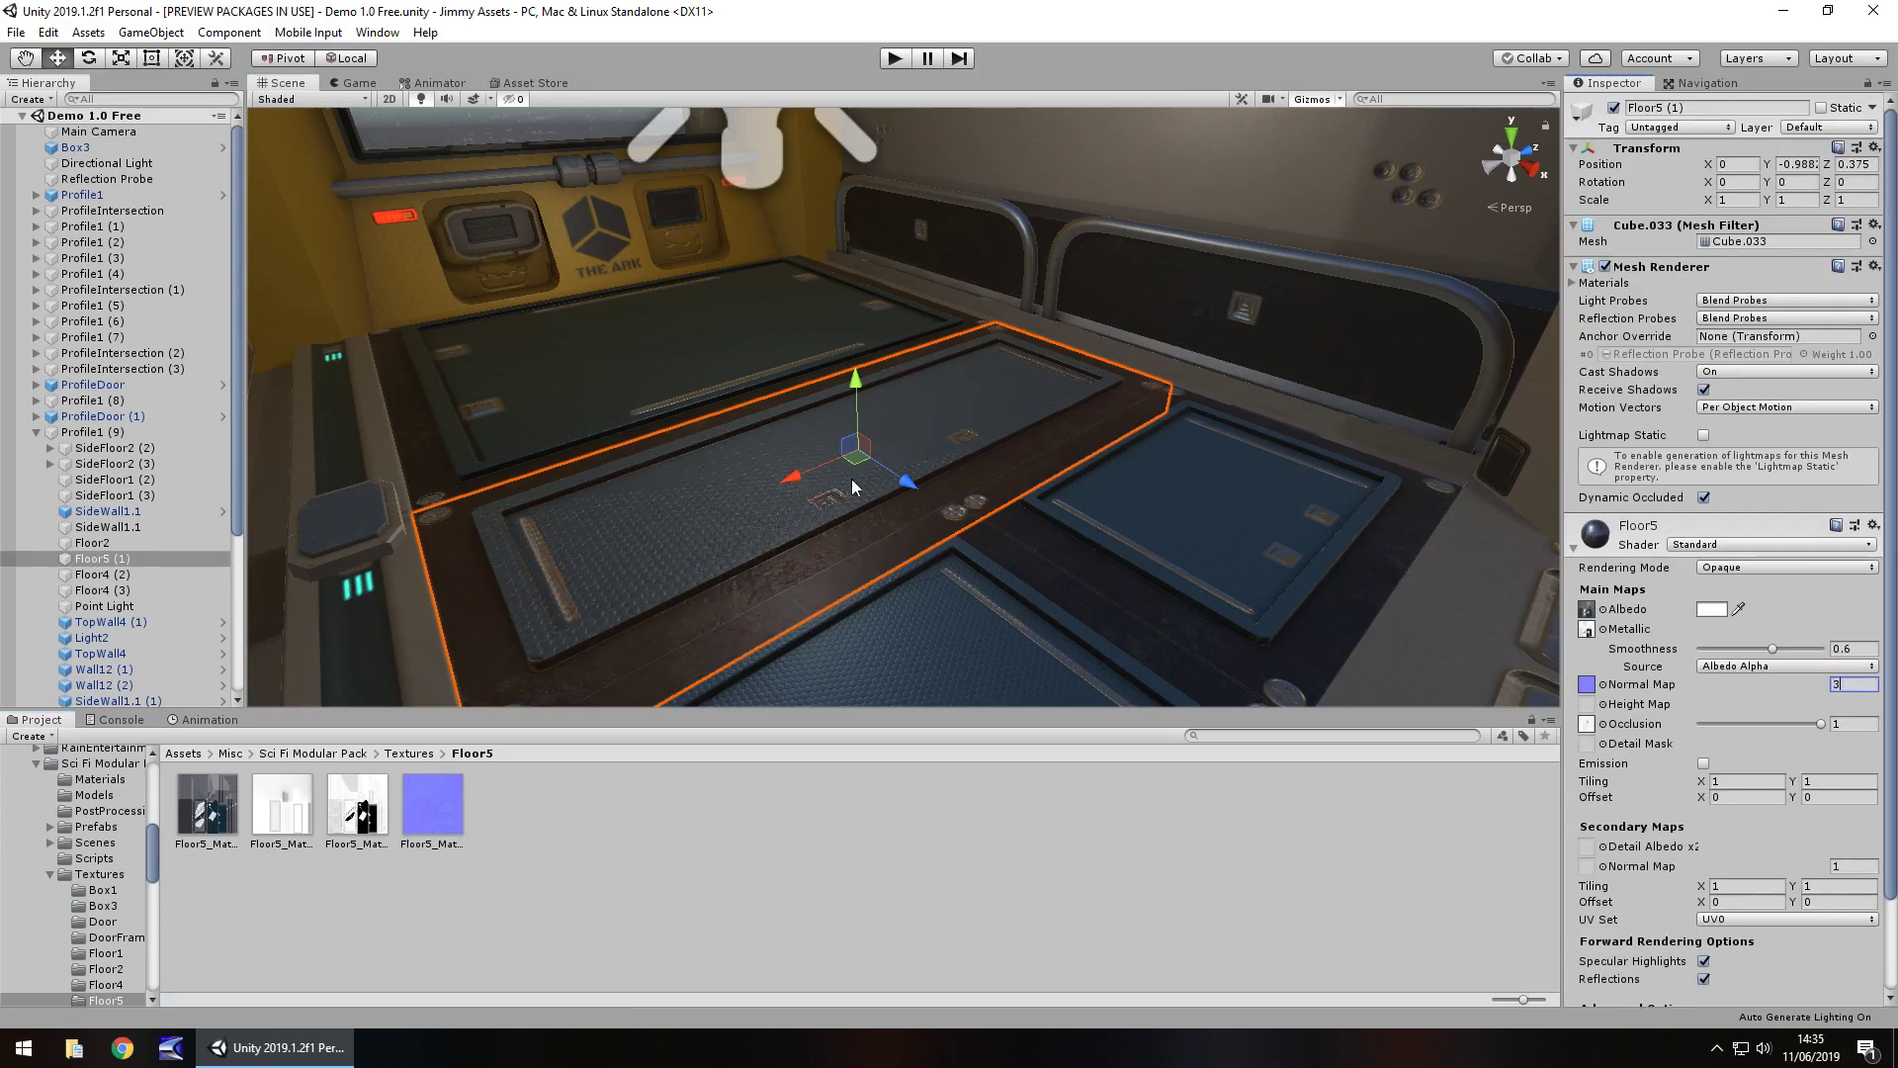
pyautogui.click(356, 83)
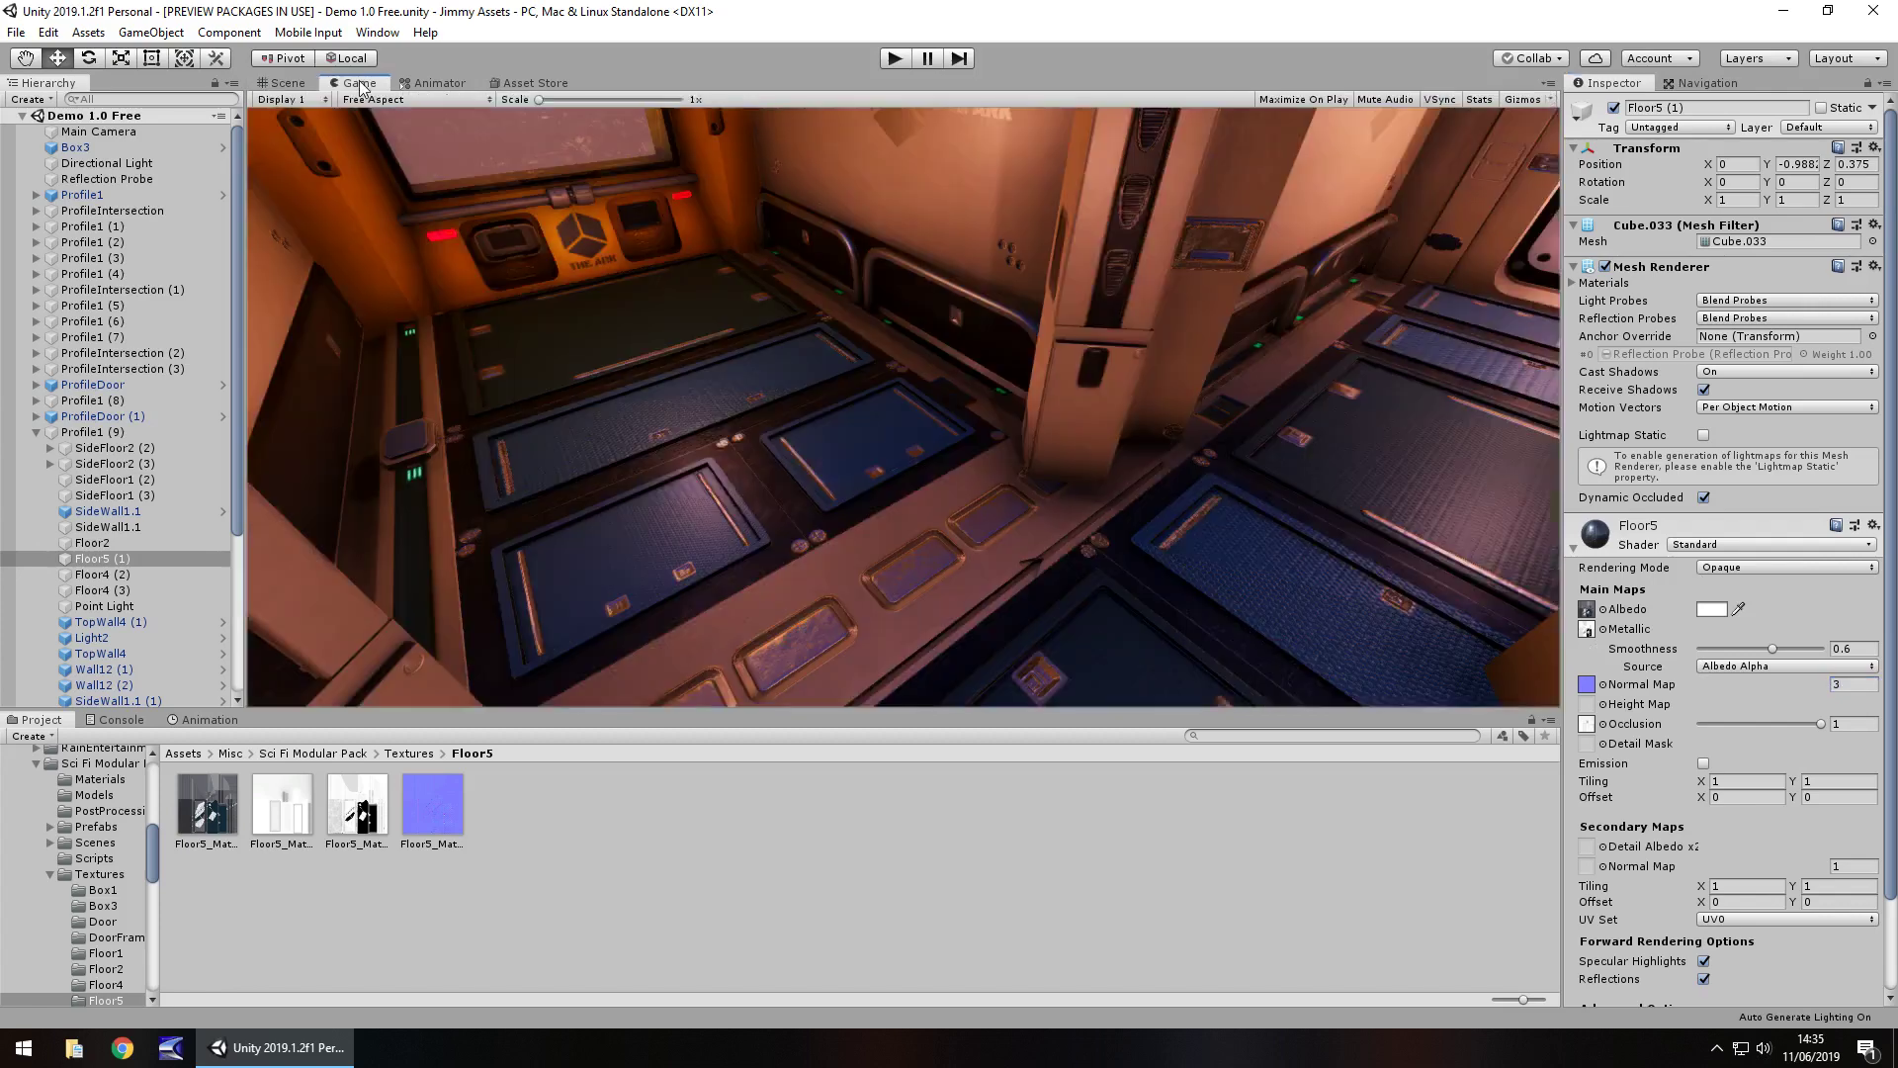
# Move Main Camera to Position X -2.02 and rotate it to X 62.4, Y -30.4 over the floor.
pyautogui.click(97, 131)
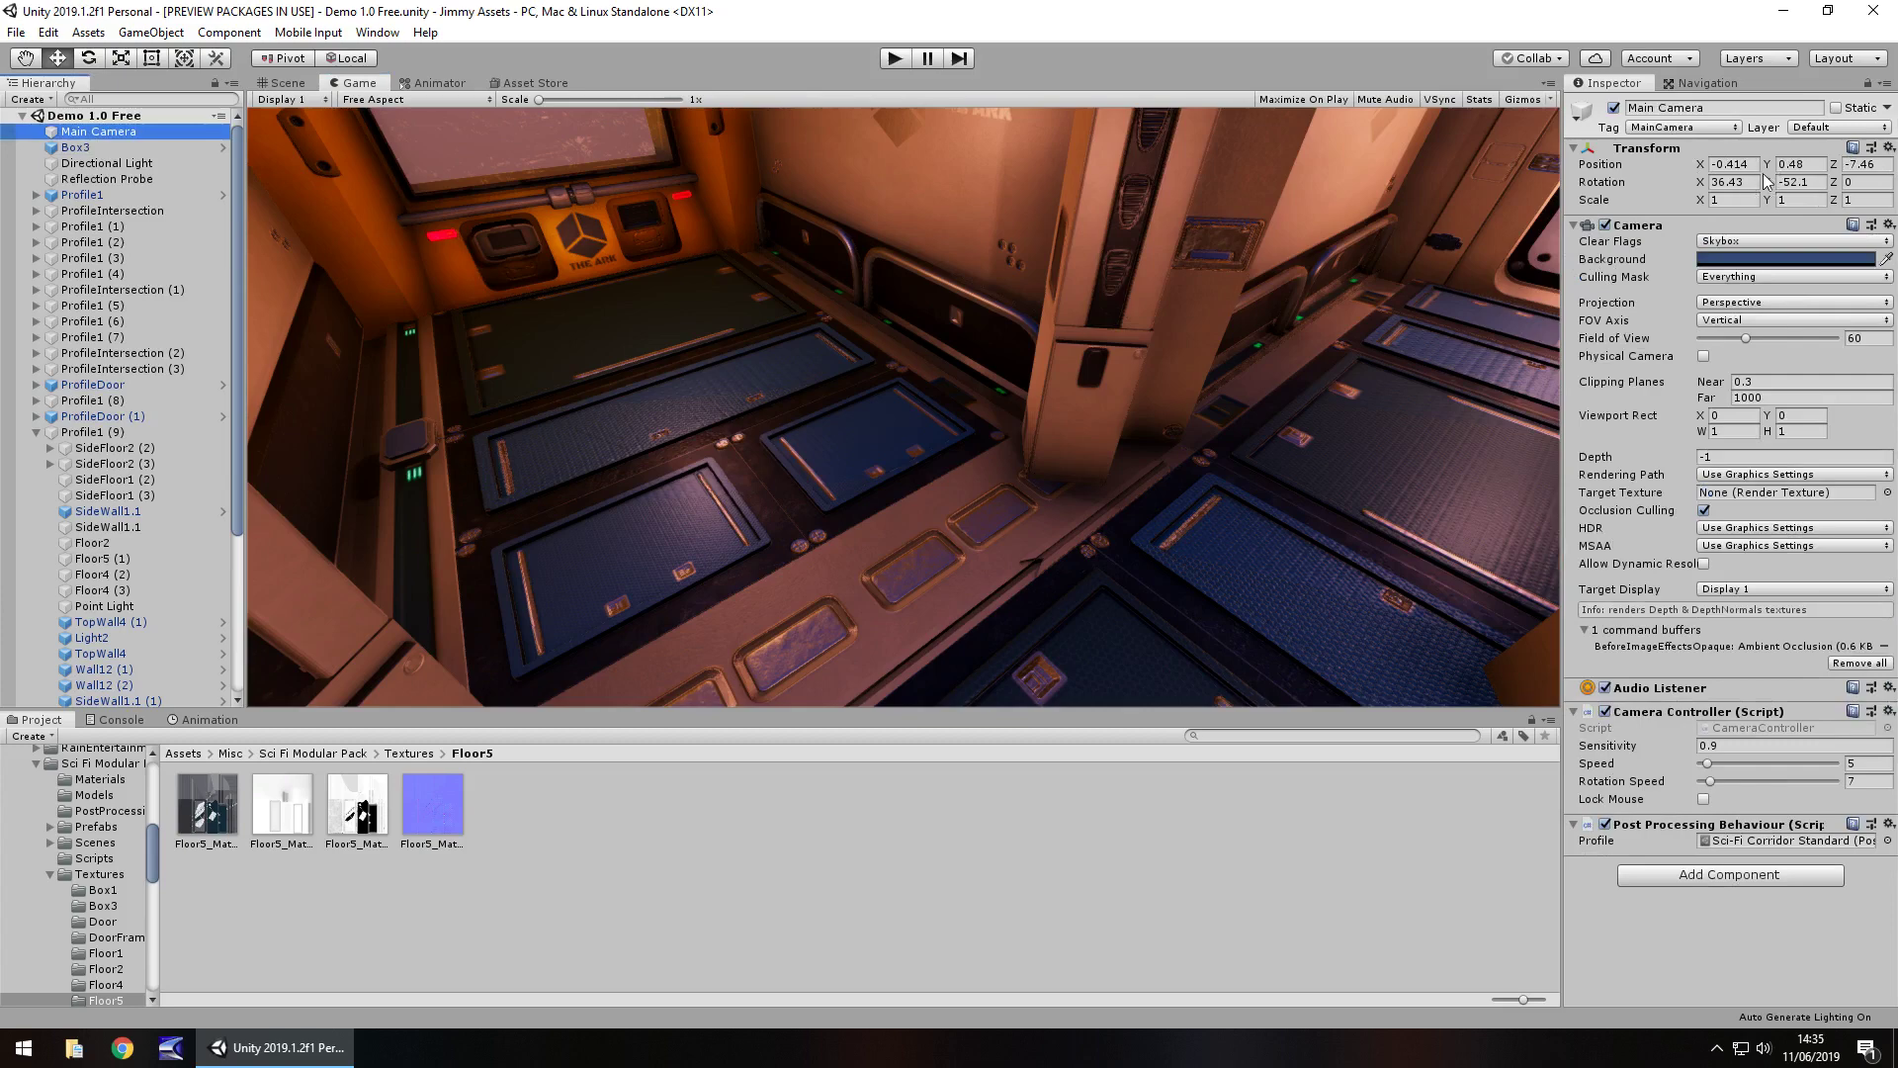
pyautogui.moveTo(1700, 173); pyautogui.dragTo(1655, 186)
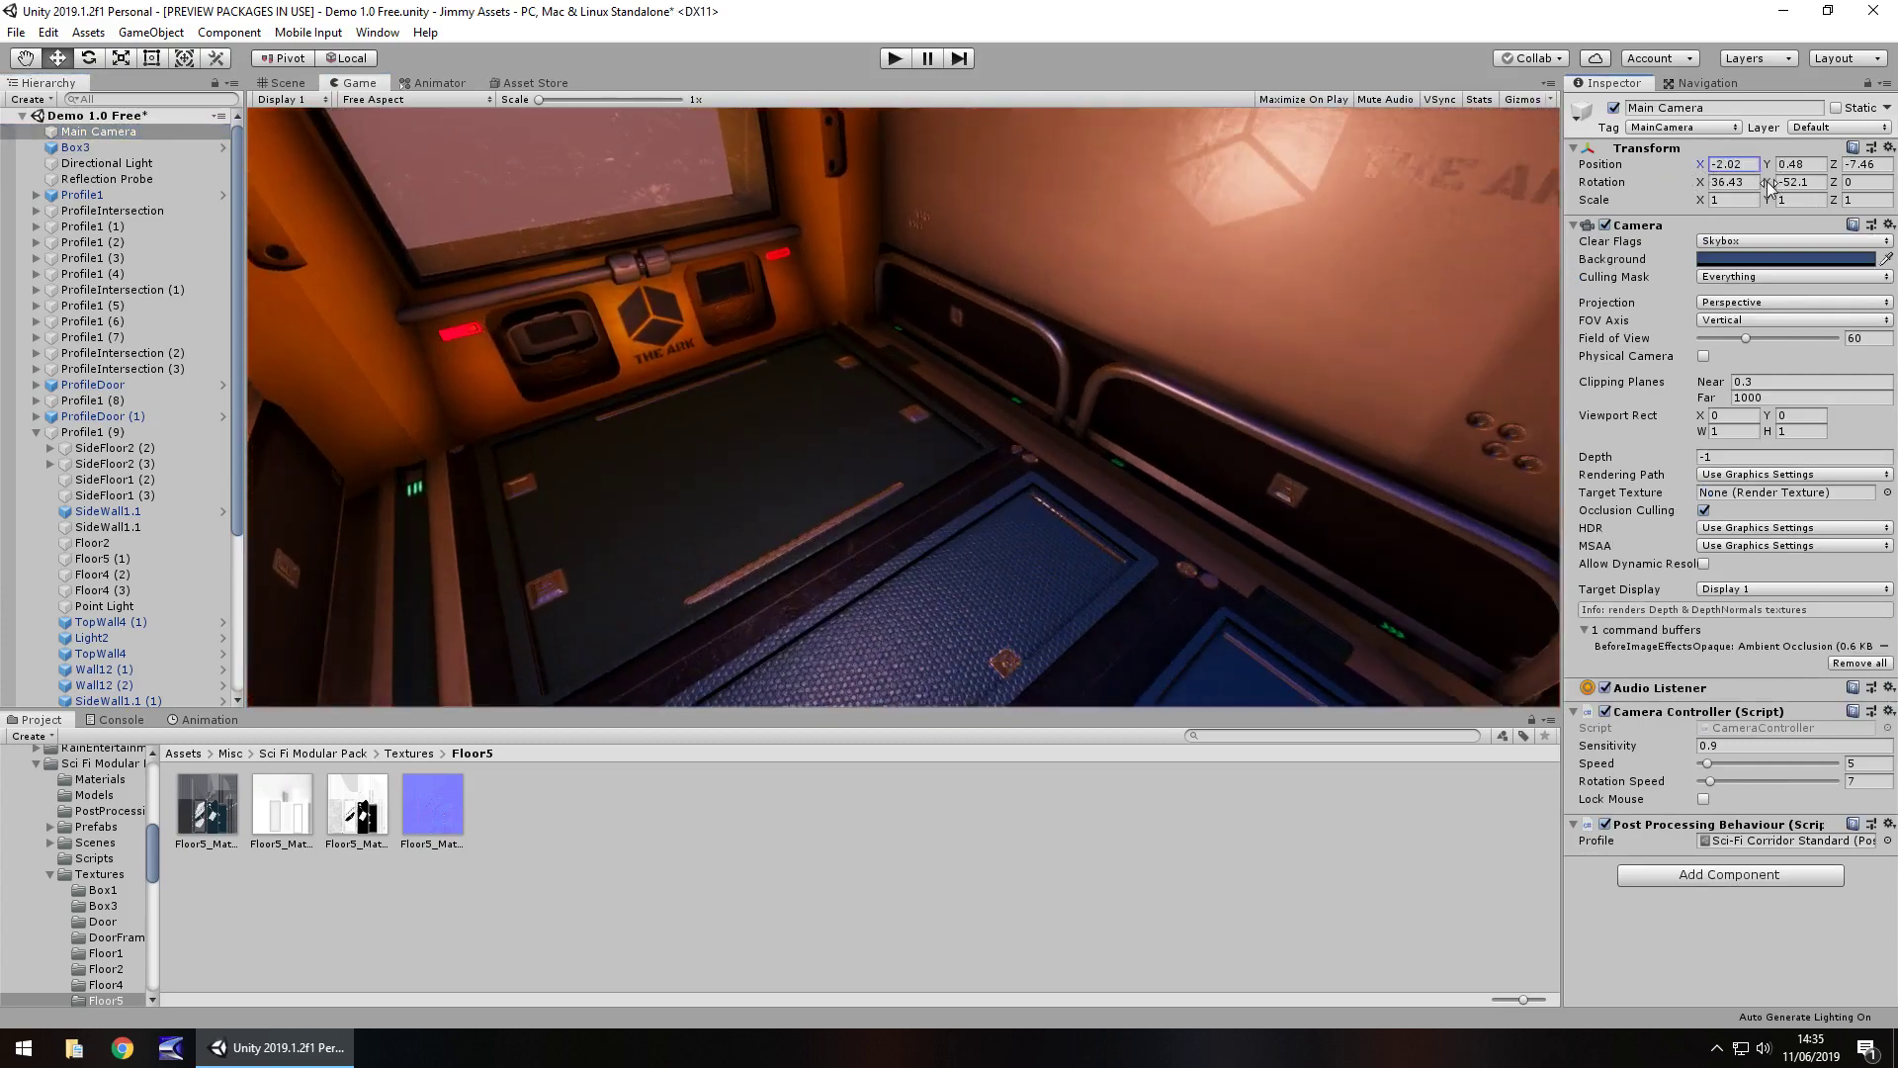
pyautogui.moveTo(1770, 180); pyautogui.dragTo(1881, 227)
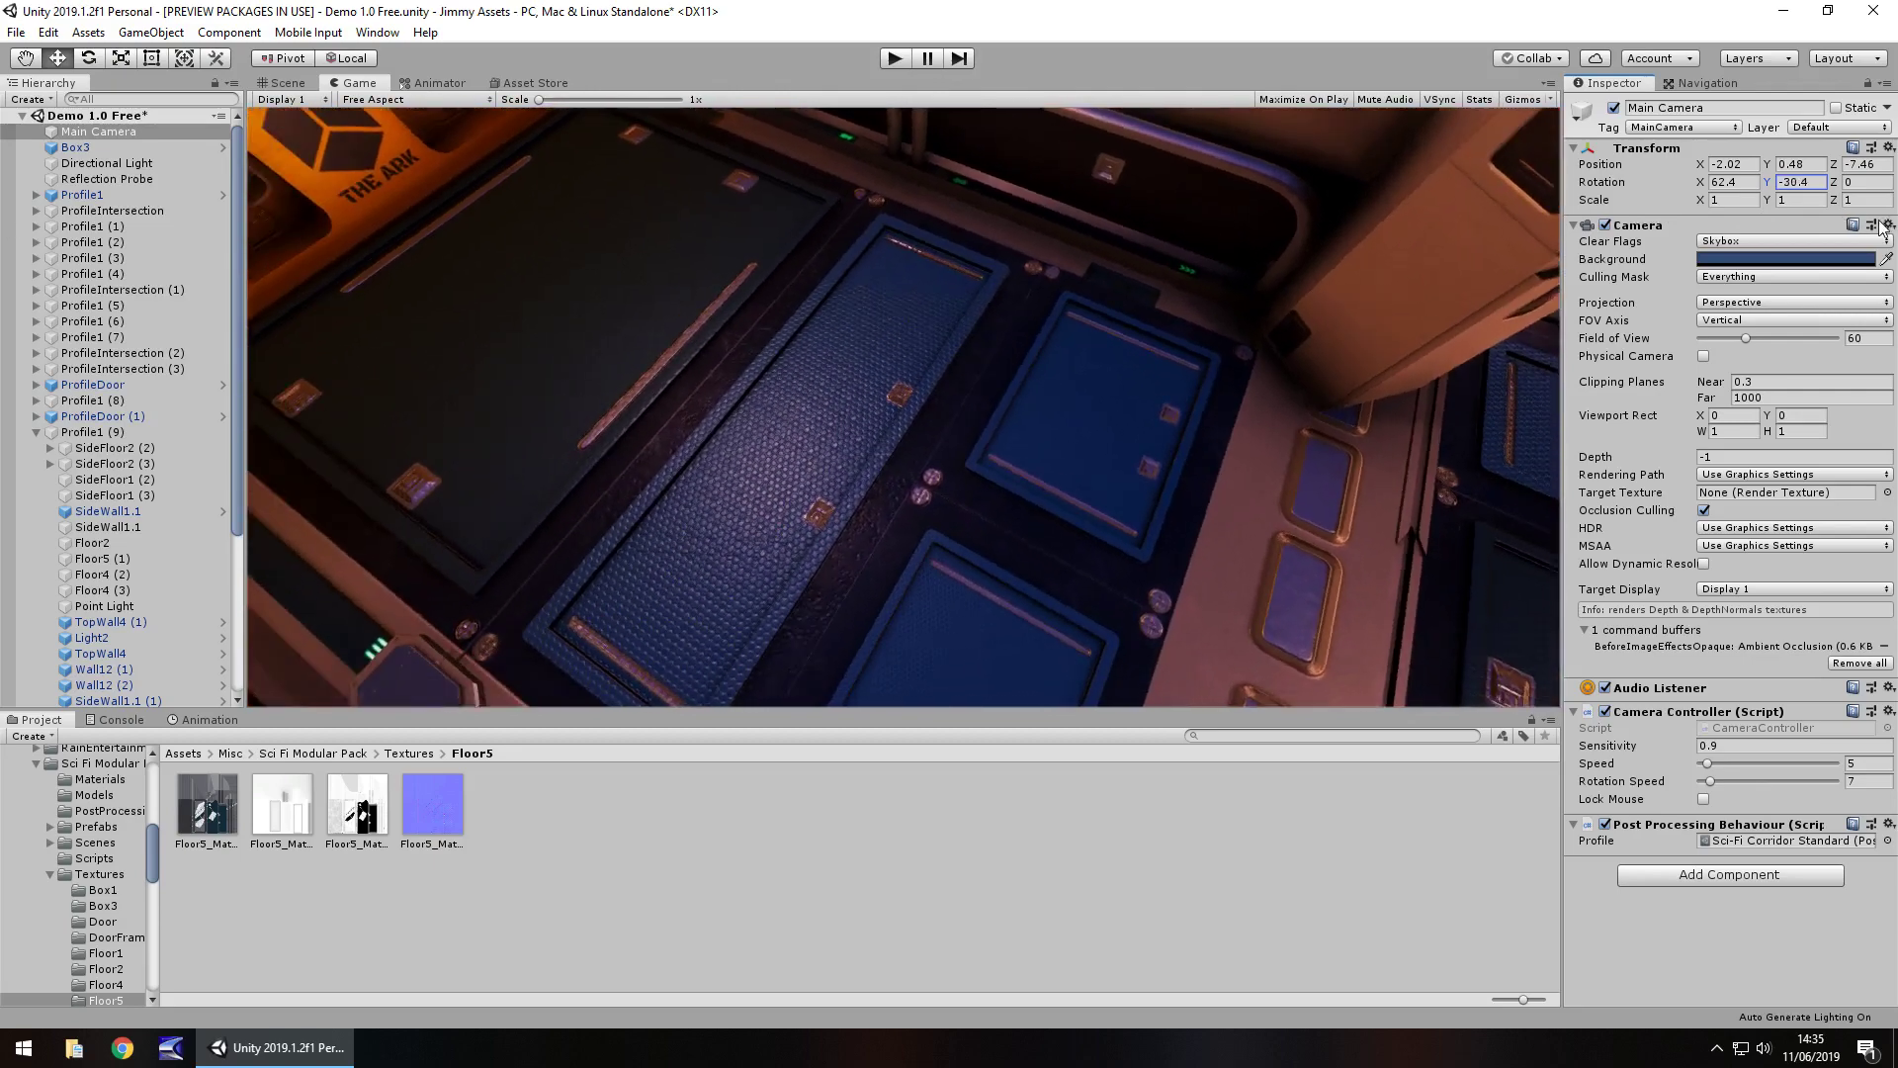
# Set Floor5 (1)'s normal map strength to 1.5 and check the softer relief in Game view.
pyautogui.click(285, 83)
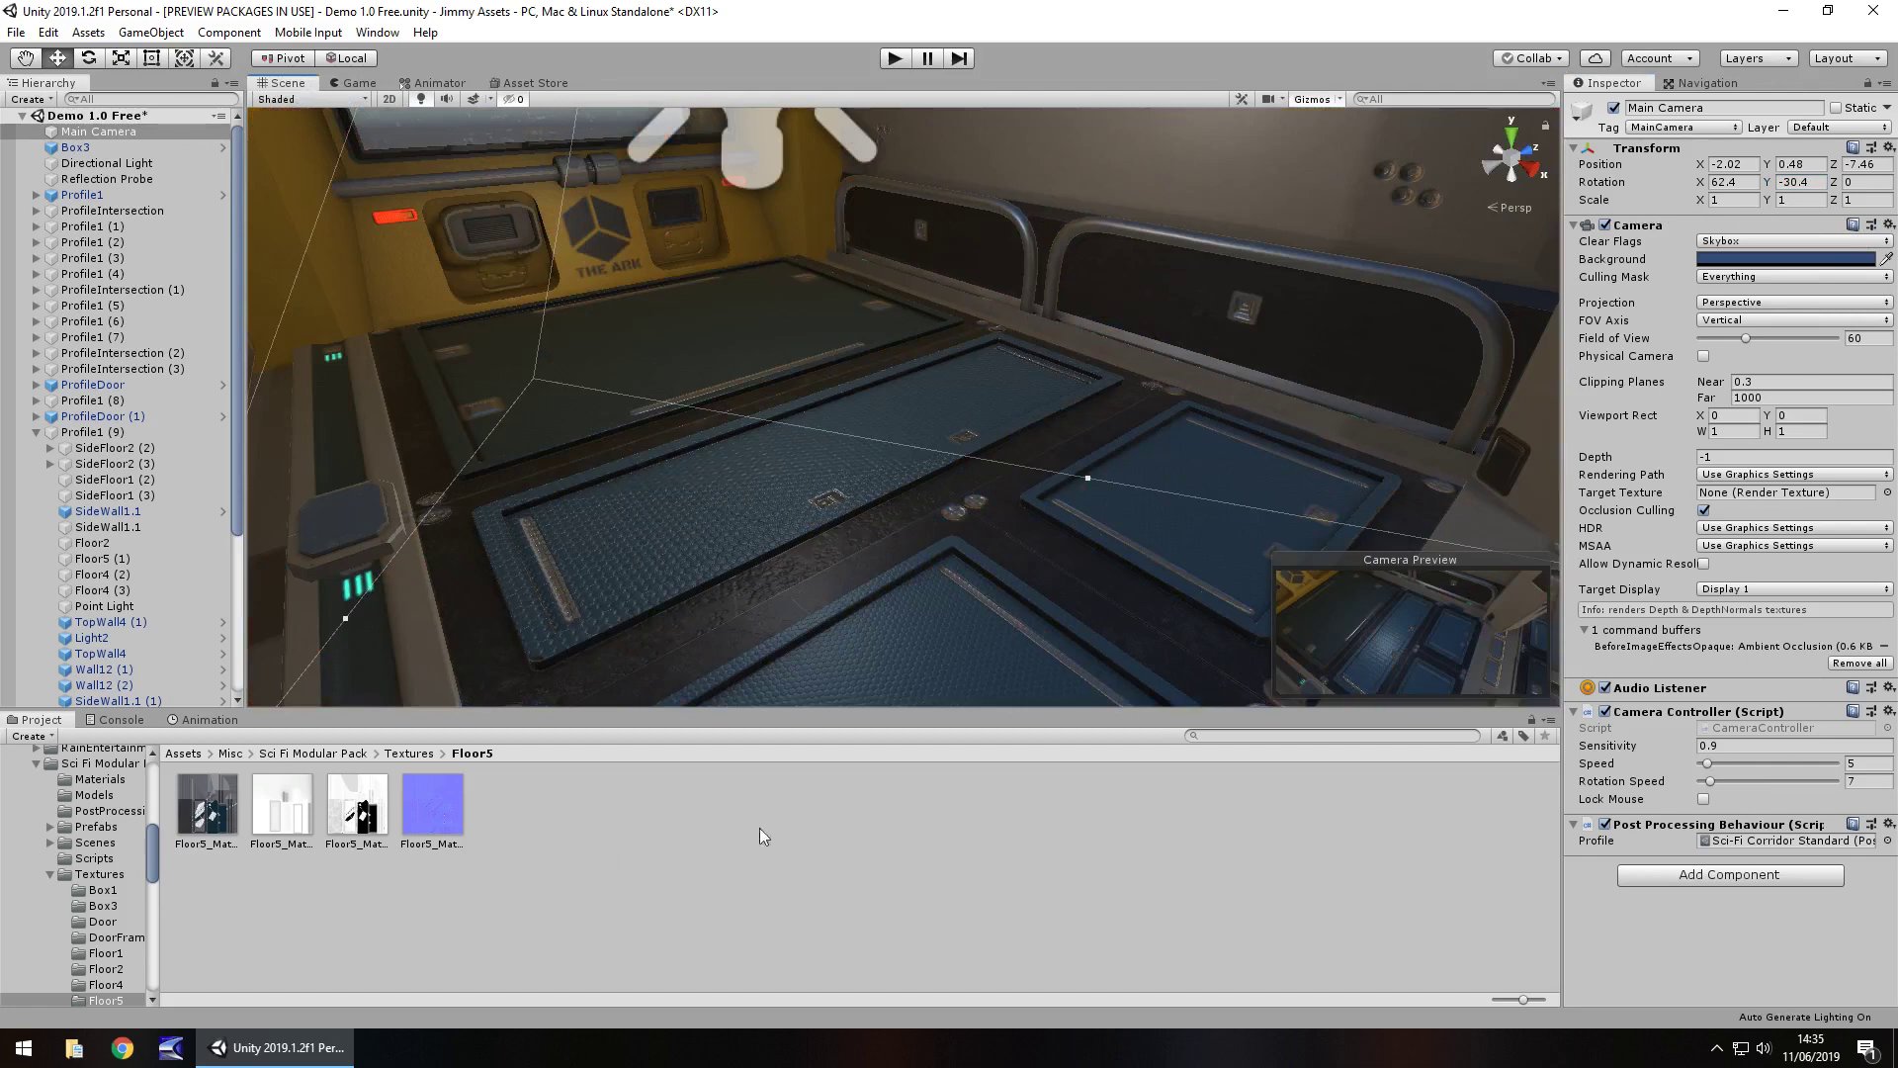
pyautogui.click(753, 496)
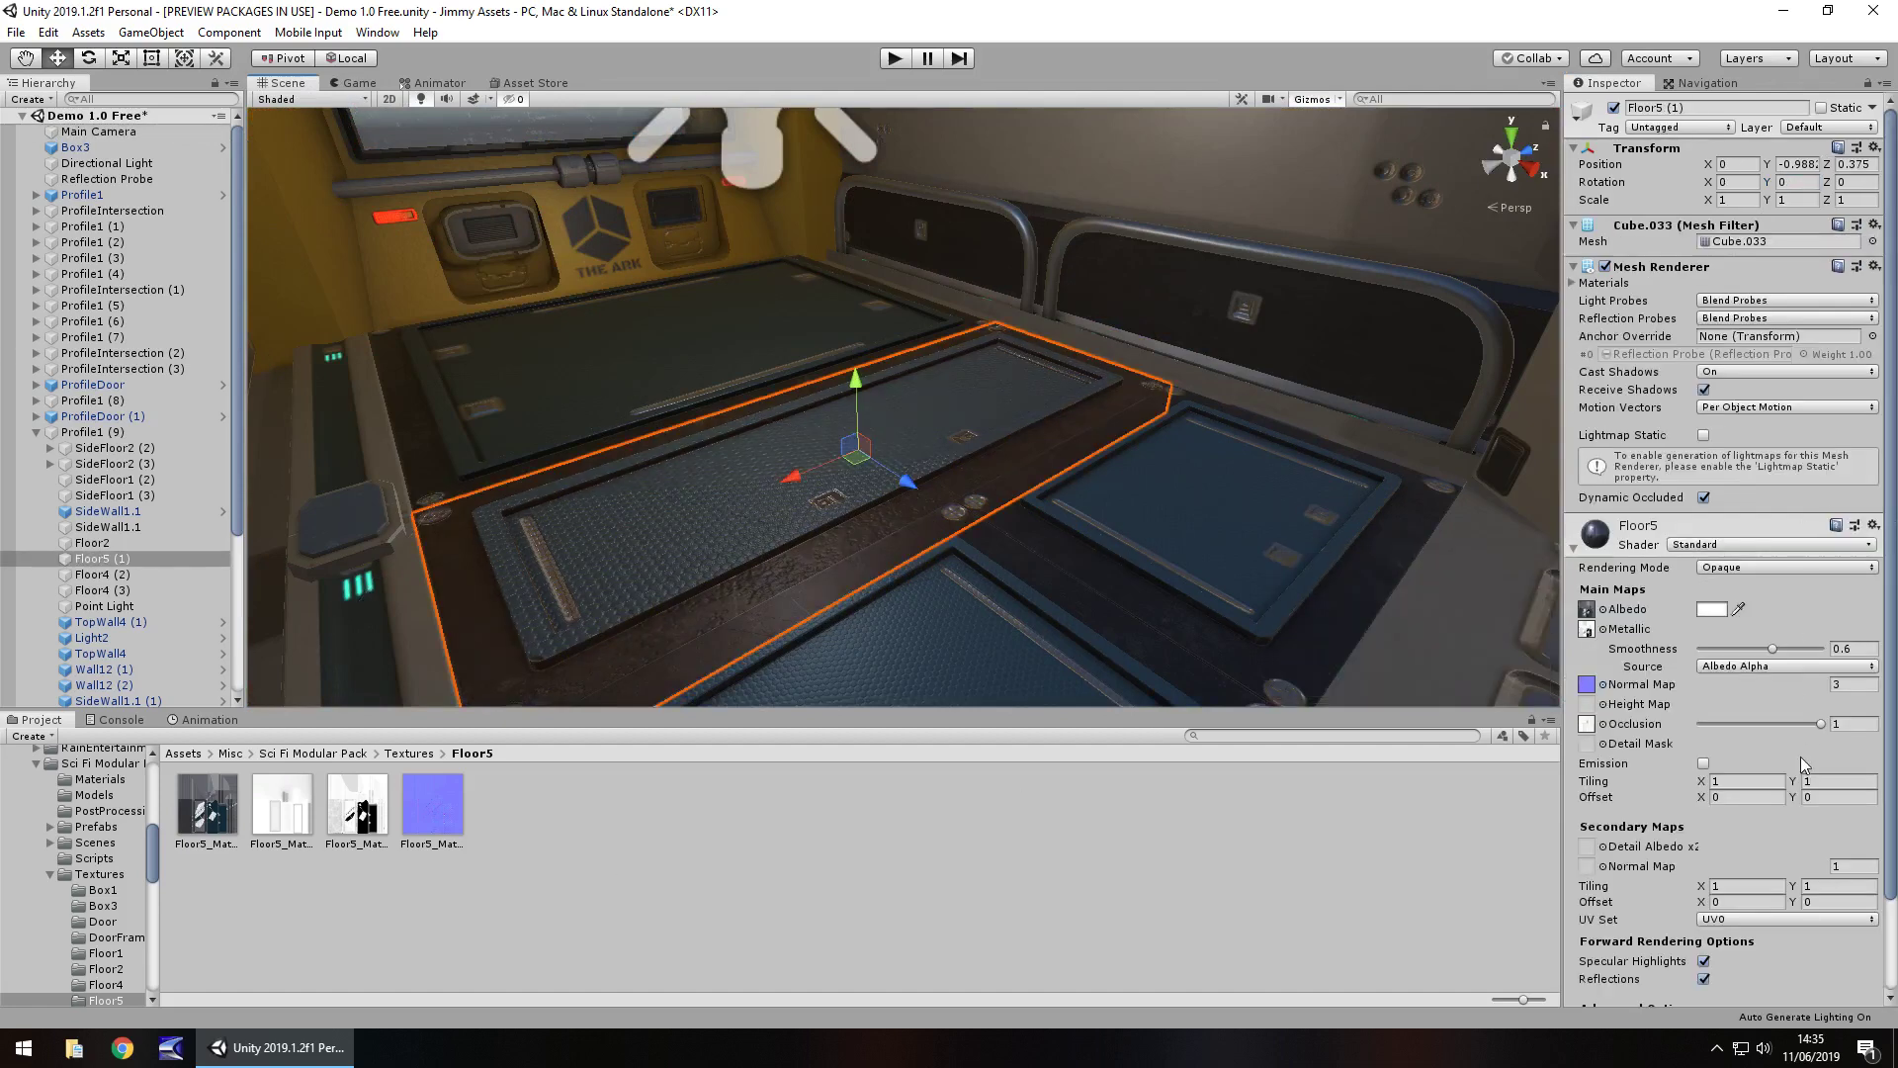
pyautogui.click(1845, 683)
pyautogui.write('1')
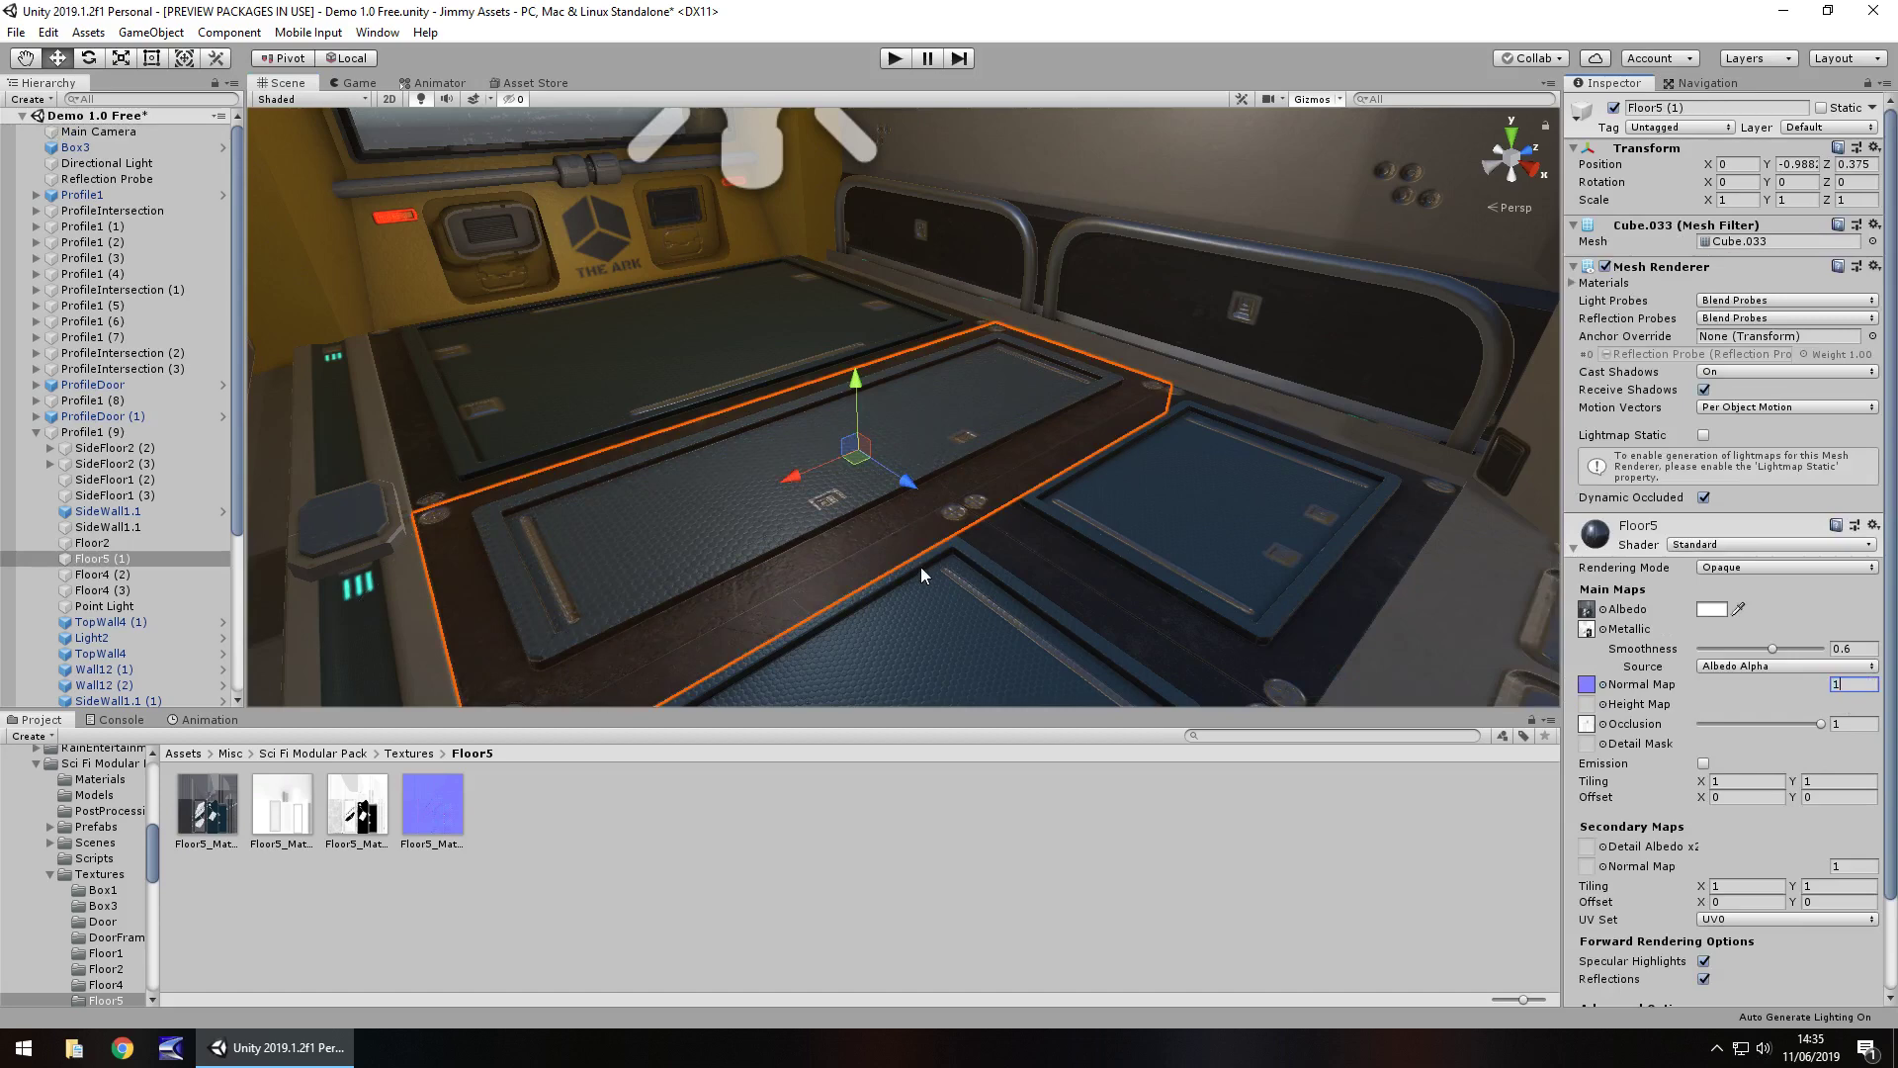
pyautogui.write('.5')
pyautogui.click(360, 83)
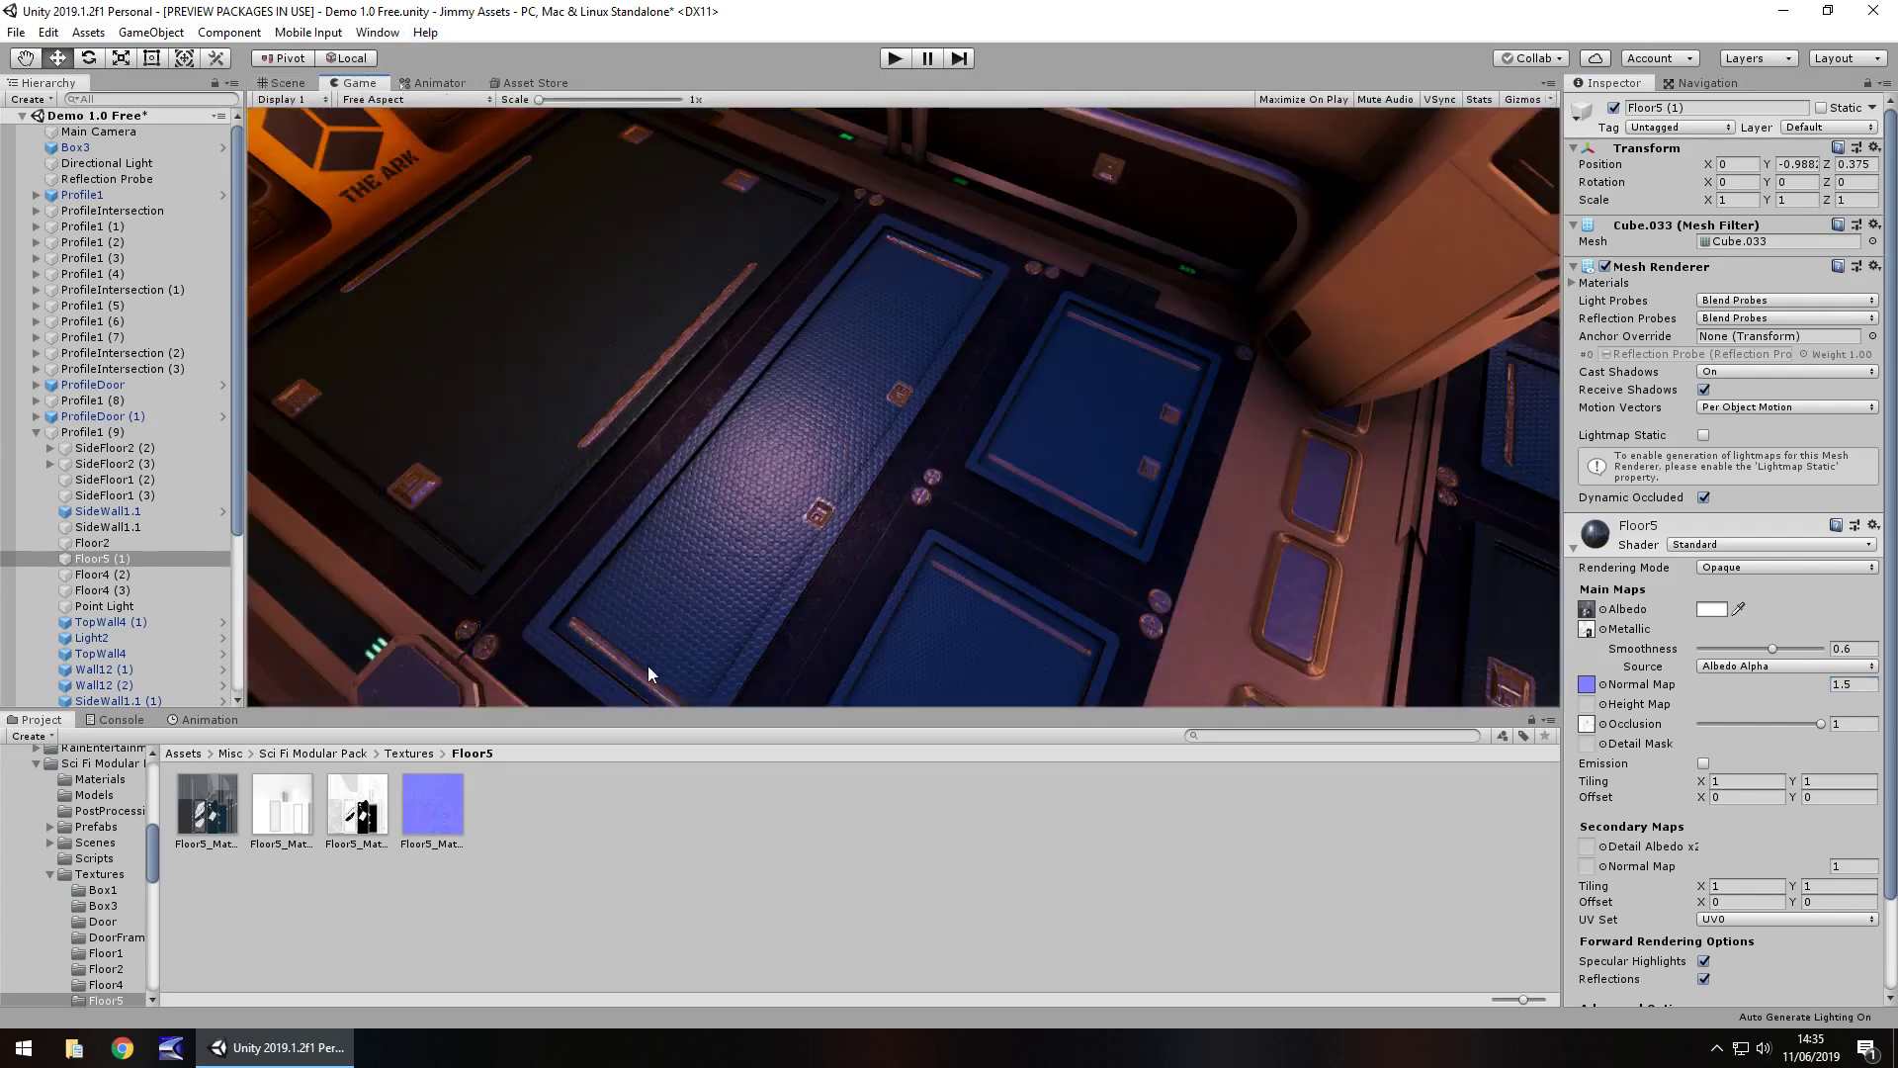